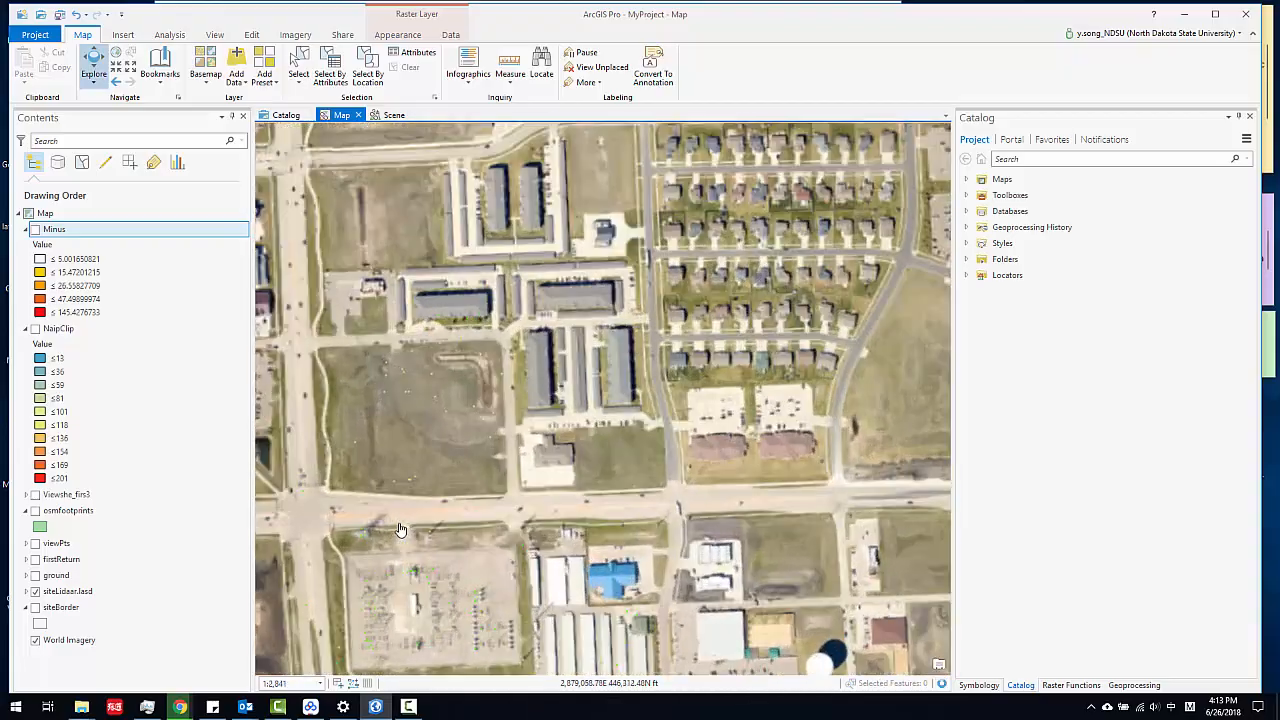
Preview the ground raster over the site's imagery, and hide it together with the siteLidaar.lasd layer
scroll(468, 512, down, 4)
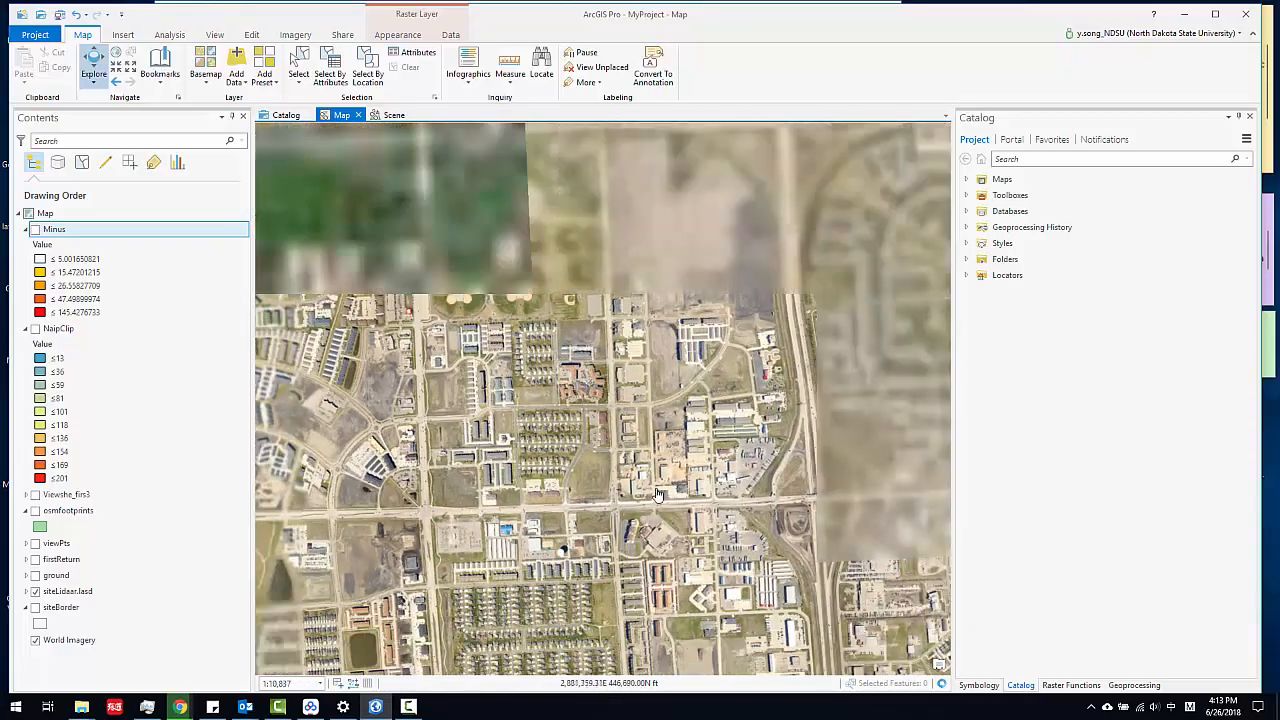
drag(873, 503, 592, 531)
drag(938, 476, 827, 488)
scroll(827, 488, up, 5)
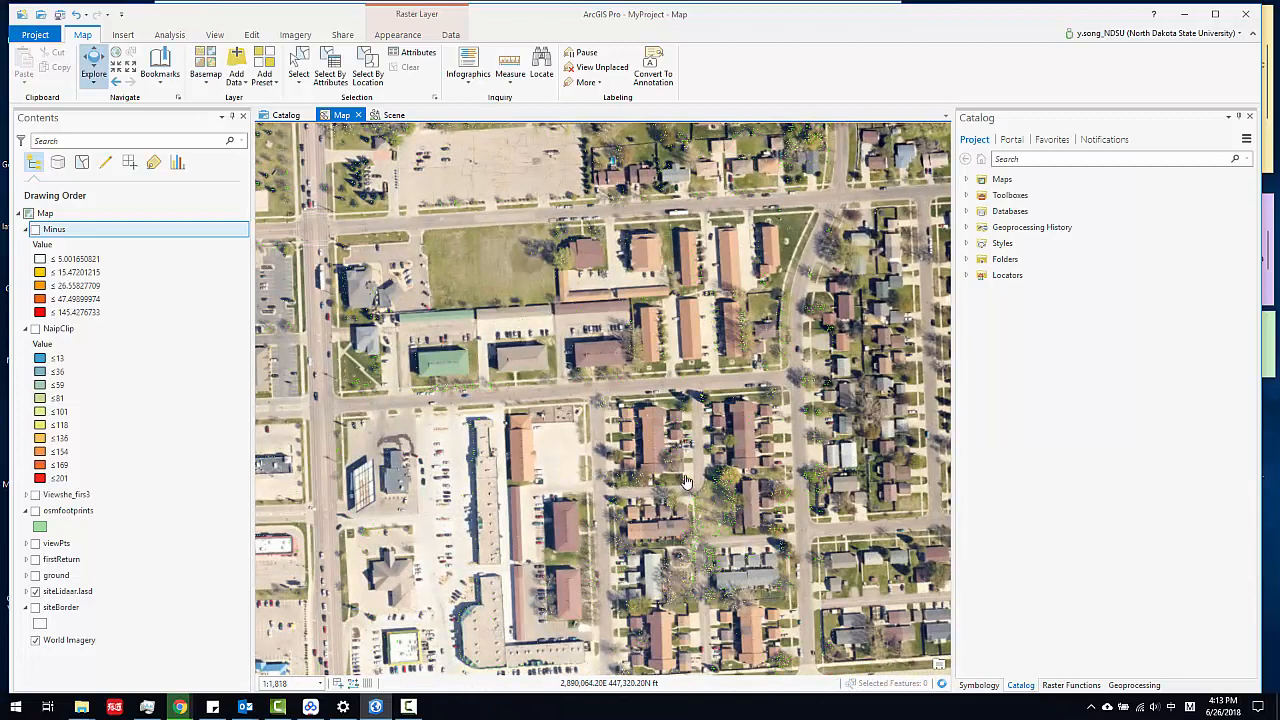
click(35, 576)
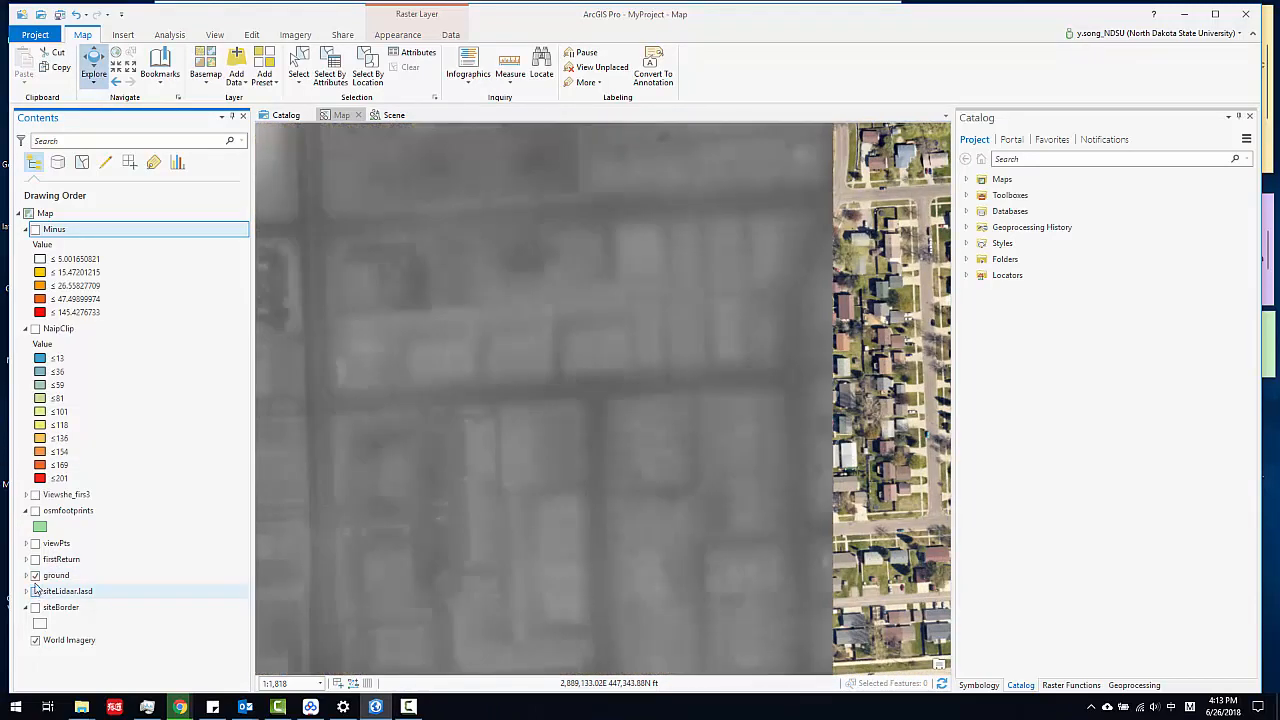
click(35, 575)
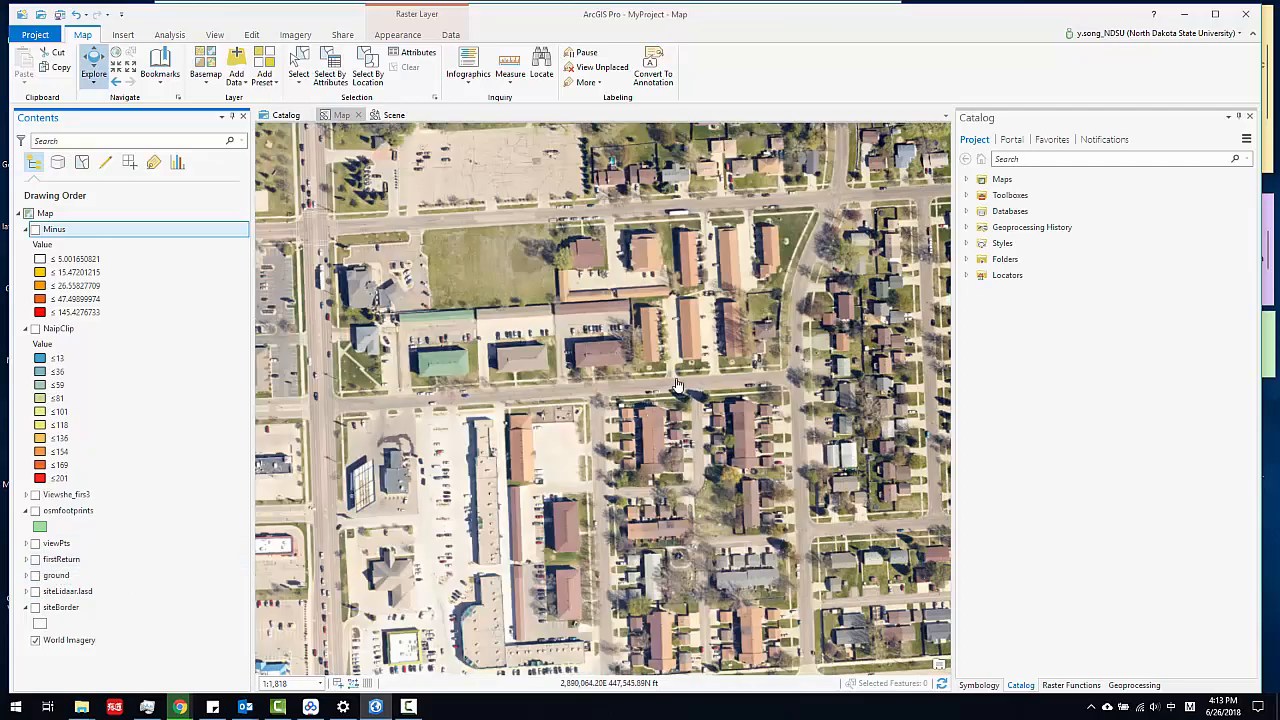
Show the siteLidaar.lasd layer and set its LAS filter to include all classification codes
scroll(705, 355, down, 5)
drag(691, 347, 662, 318)
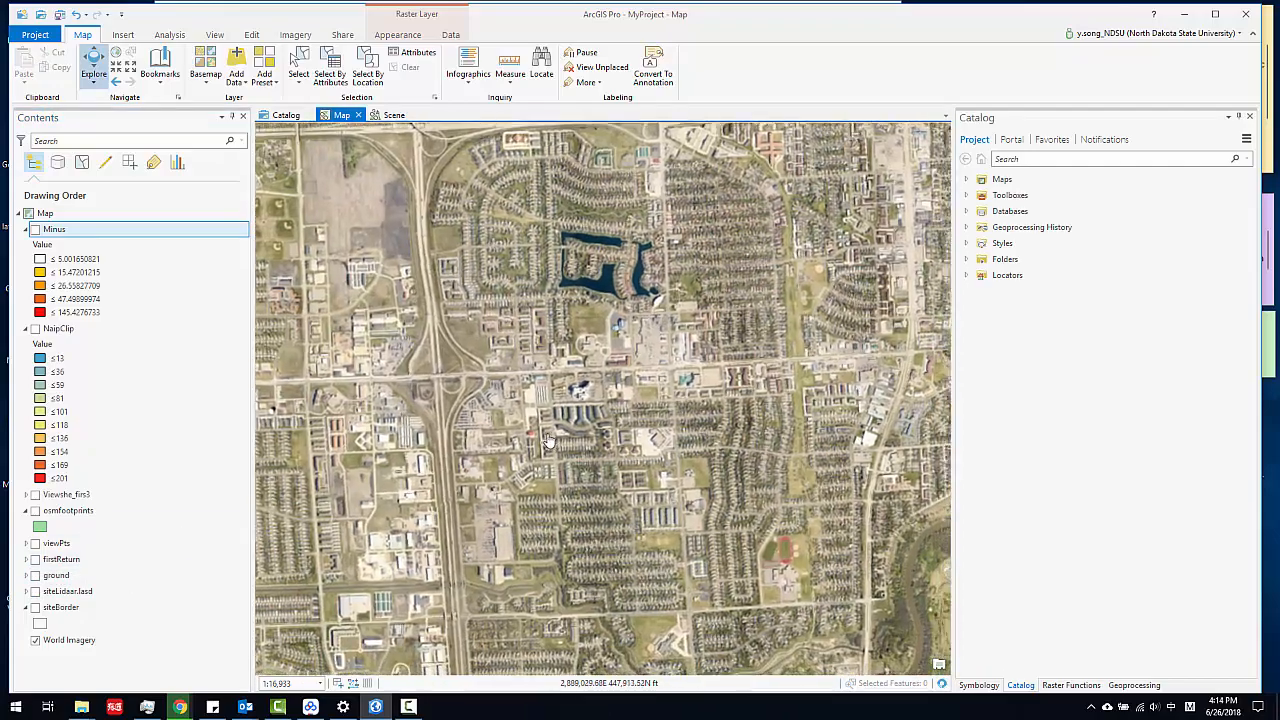
scroll(545, 425, up, 4)
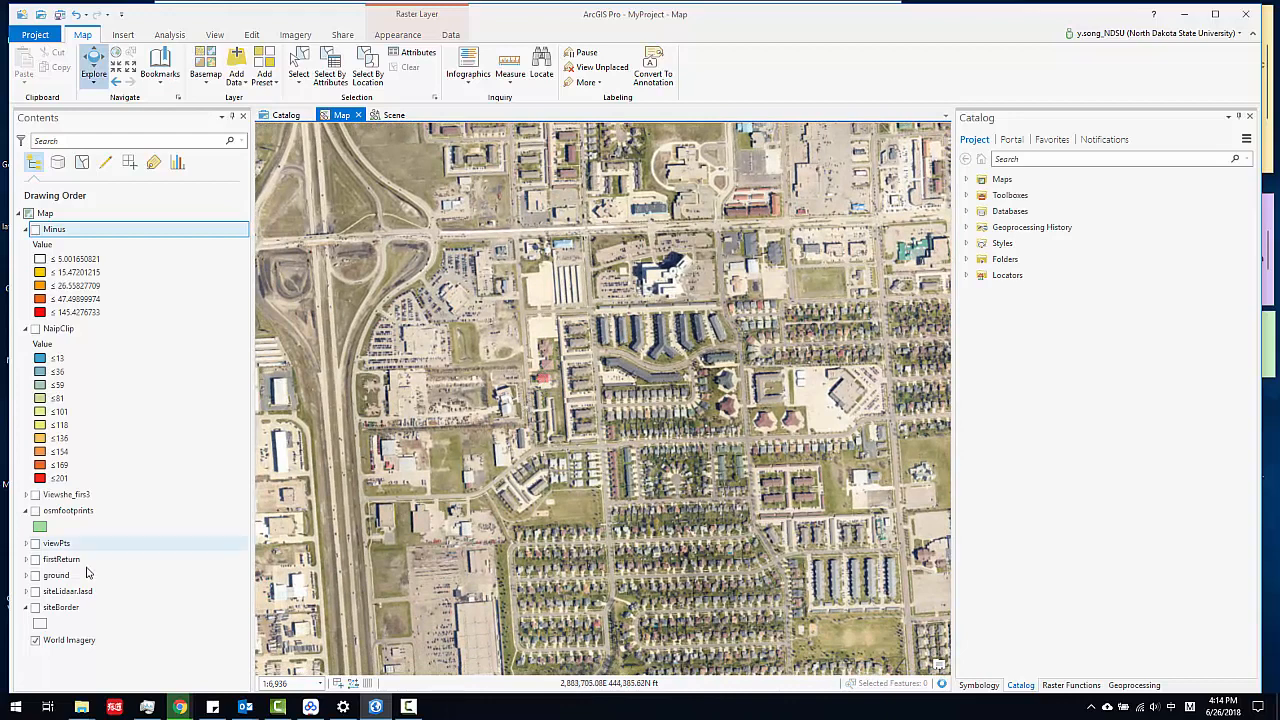
click(35, 592)
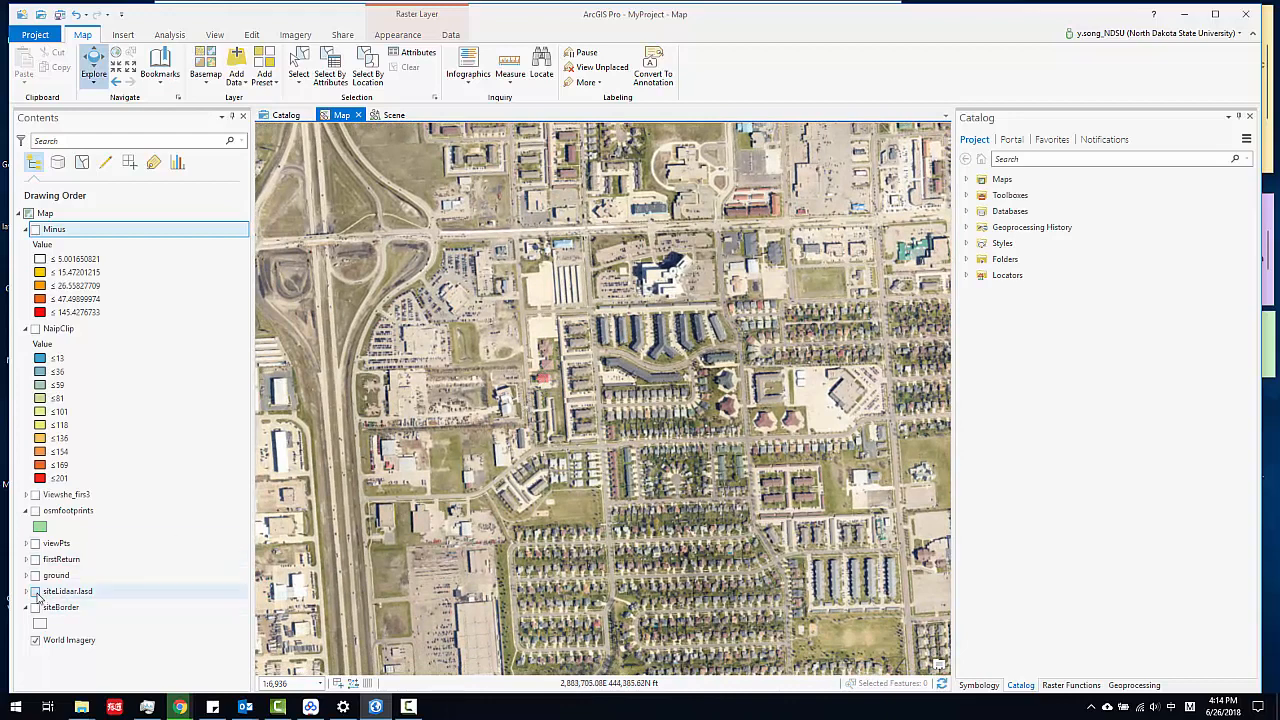
right_click(85, 593)
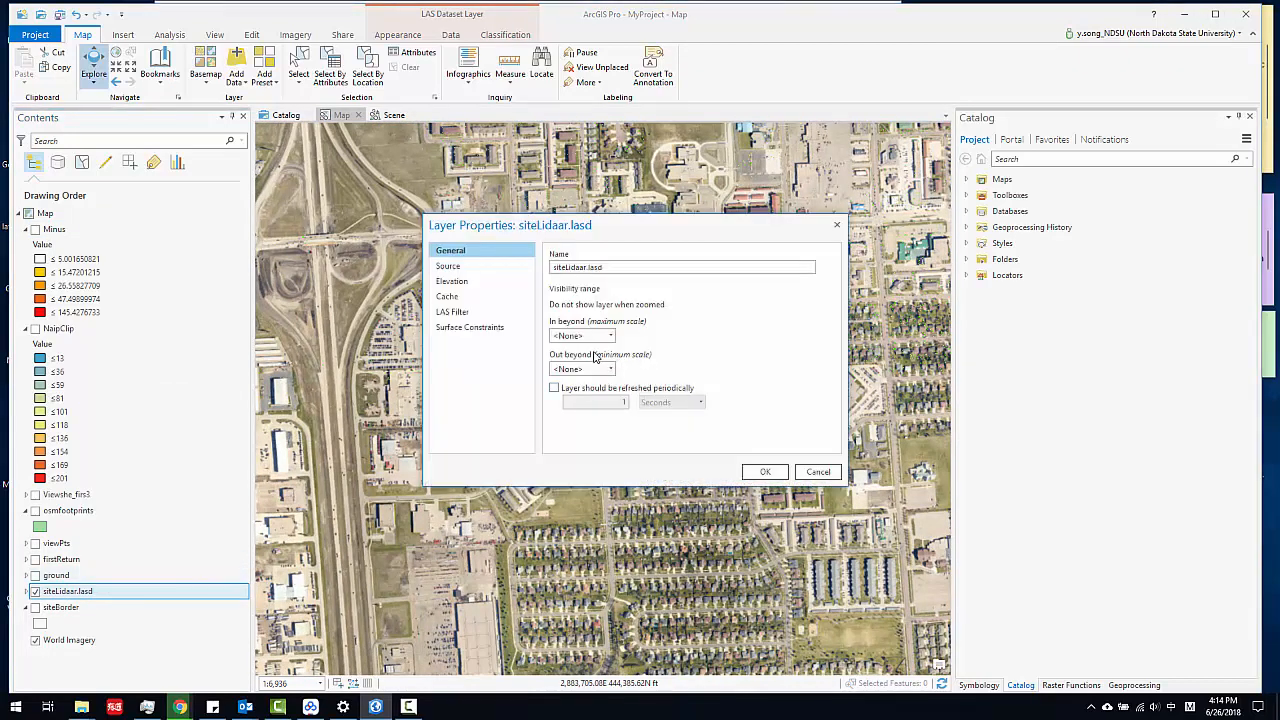
click(484, 314)
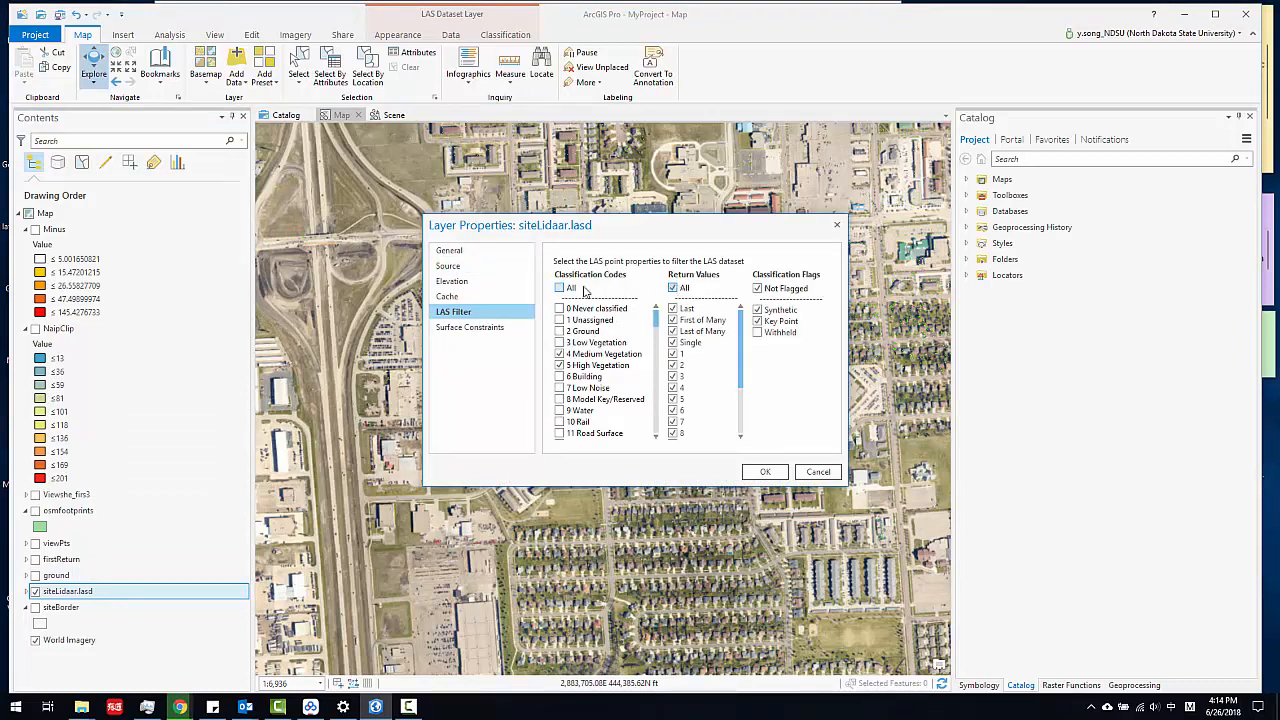
click(770, 473)
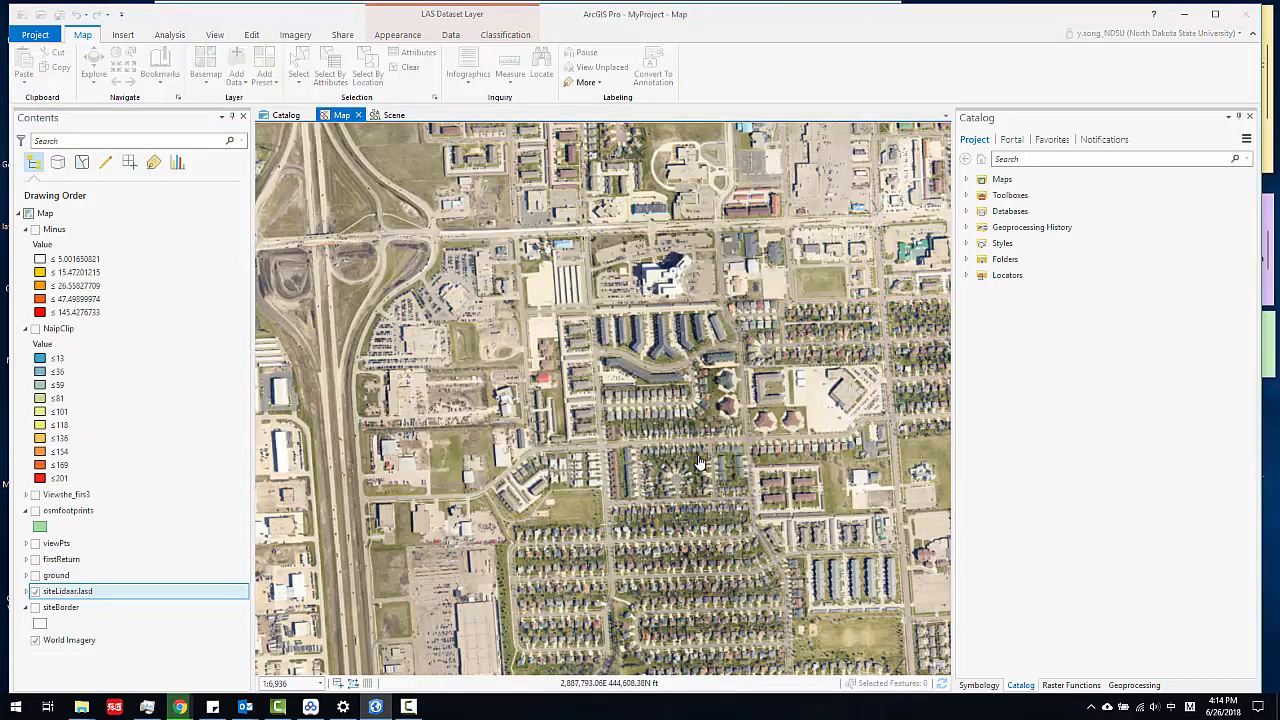
Inspect the lidar points over the buildings and roads, and replace the siteLidaar.lasd layer with the ground raster on the map
scroll(690, 455, down, 4)
scroll(655, 408, up, 7)
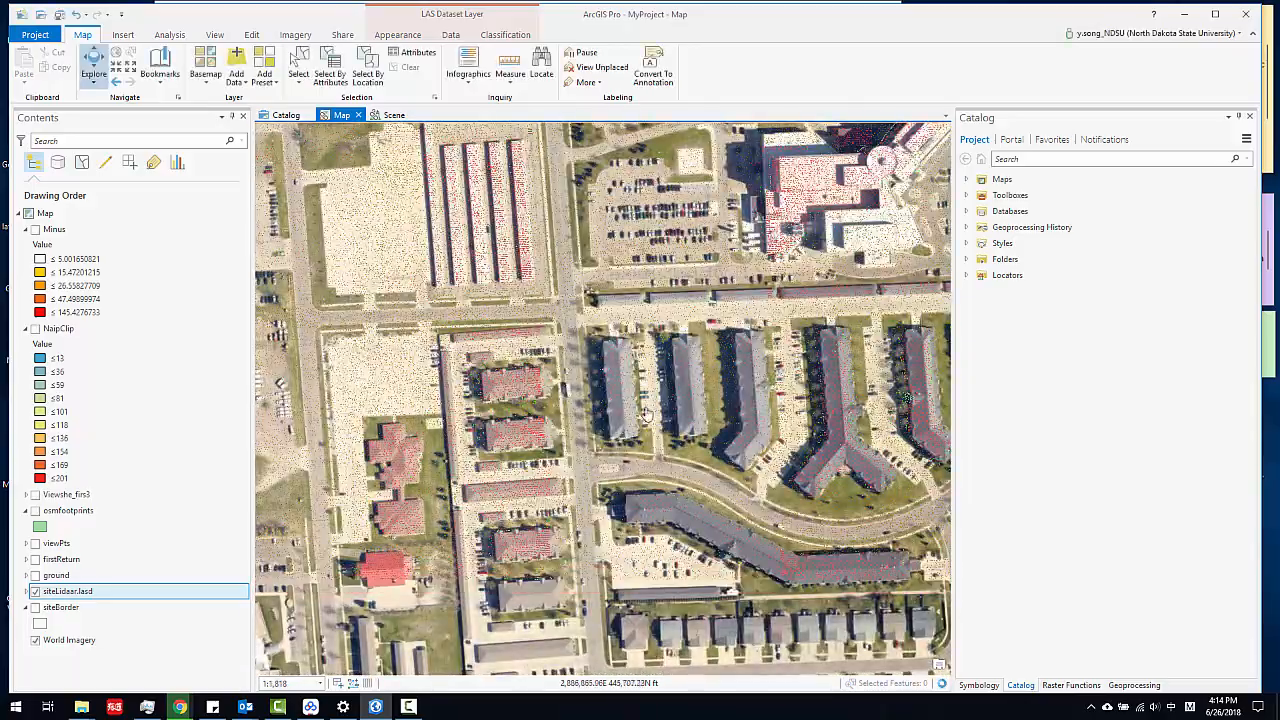
scroll(618, 442, down, 3)
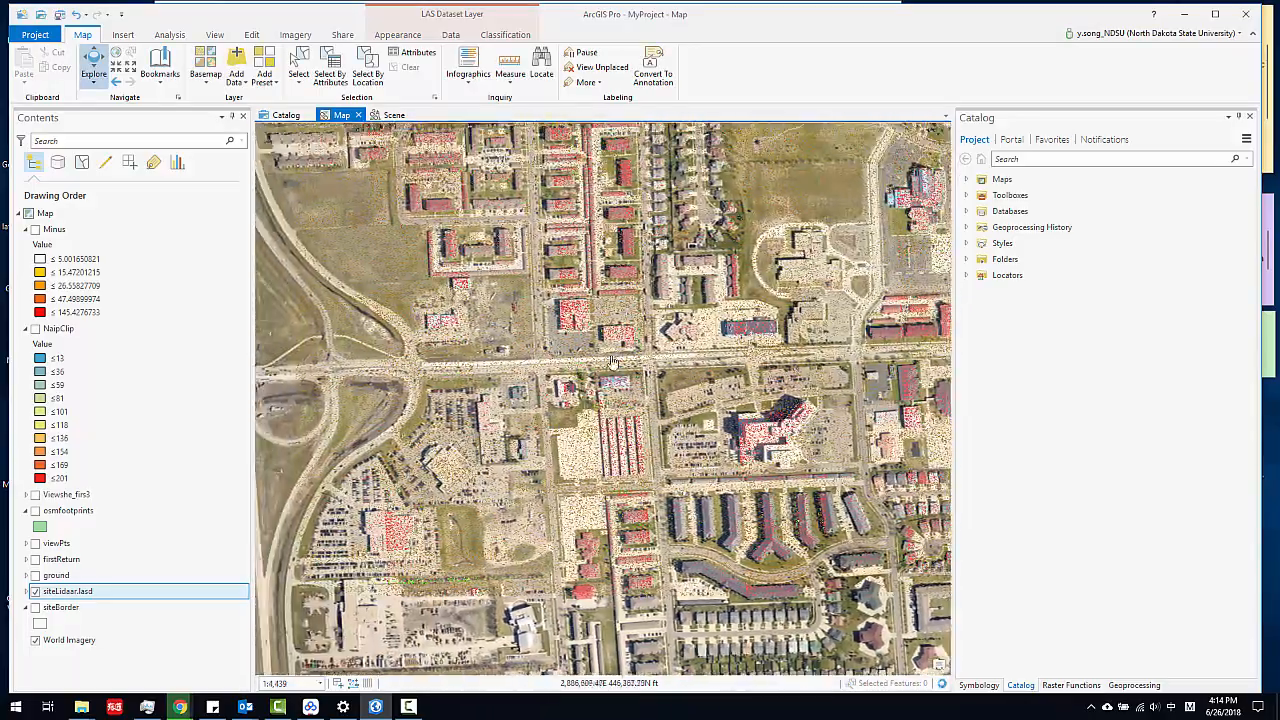
drag(614, 362, 704, 478)
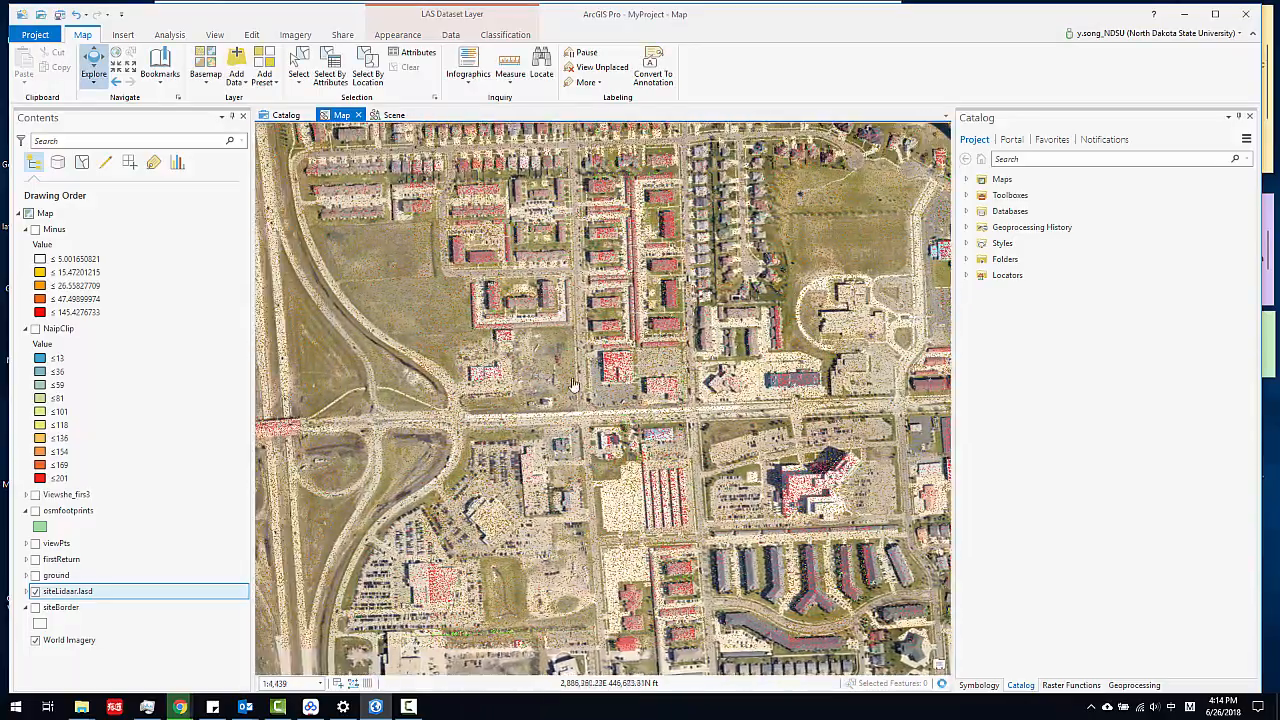
click(35, 592)
click(35, 576)
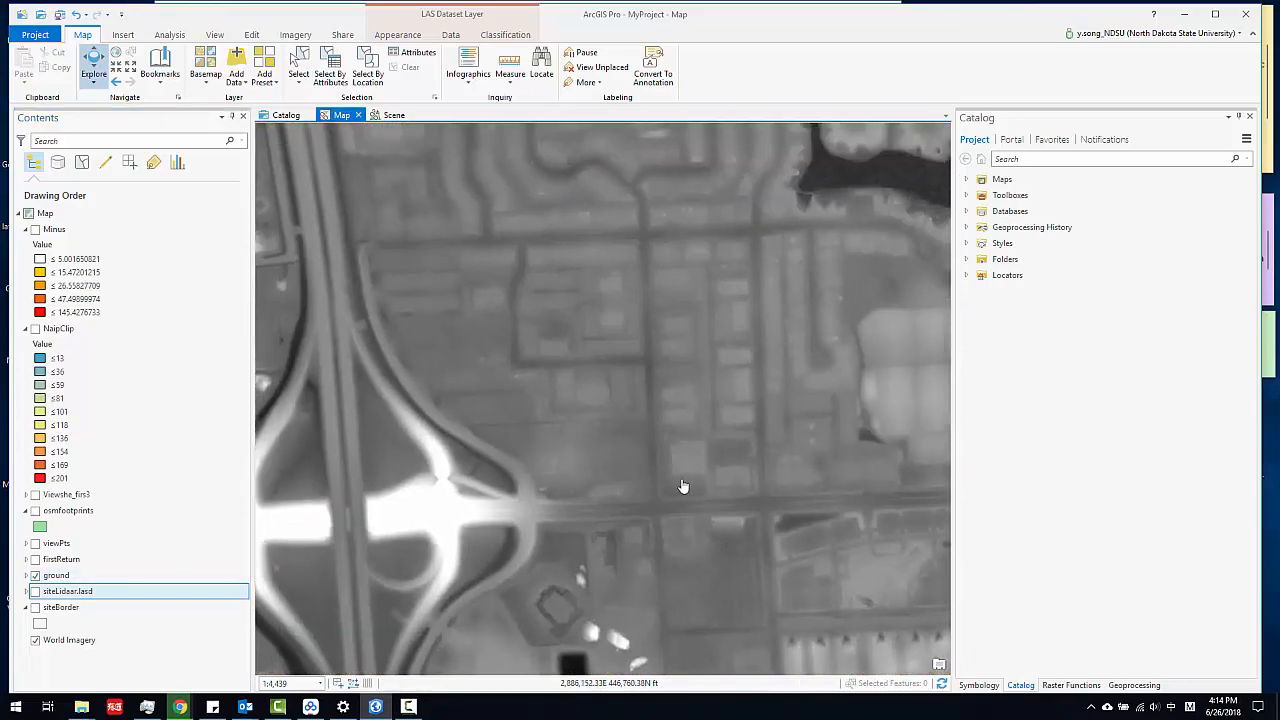
Open the LAS Dataset To TIN export settings for siteLidaar.lasd and make their pane narrower
scroll(688, 483, down, 5)
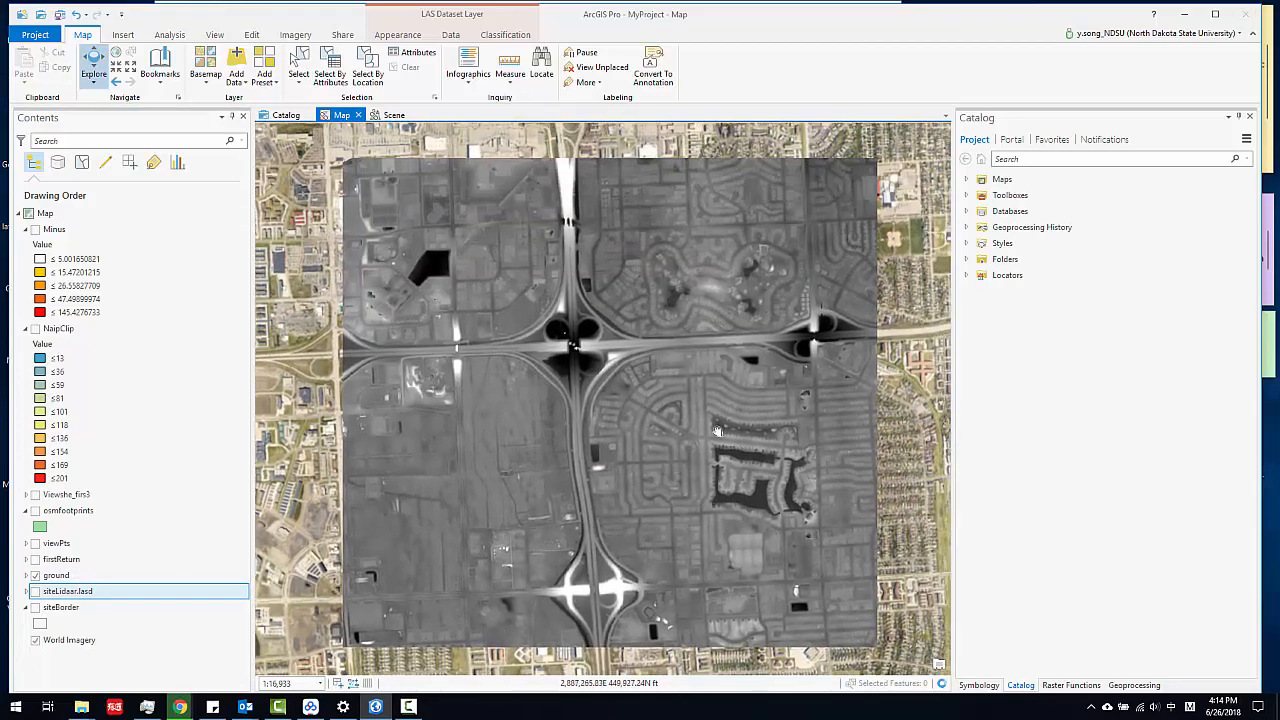
scroll(717, 431, up, 3)
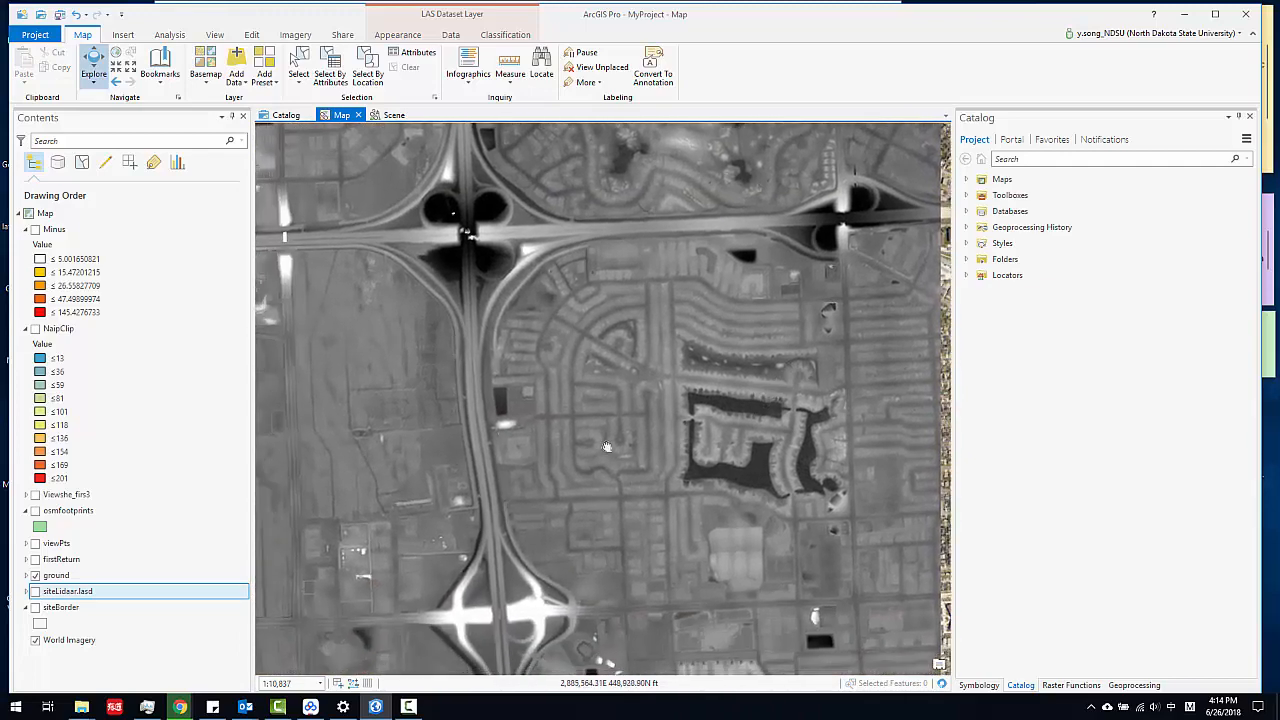
drag(606, 447, 612, 449)
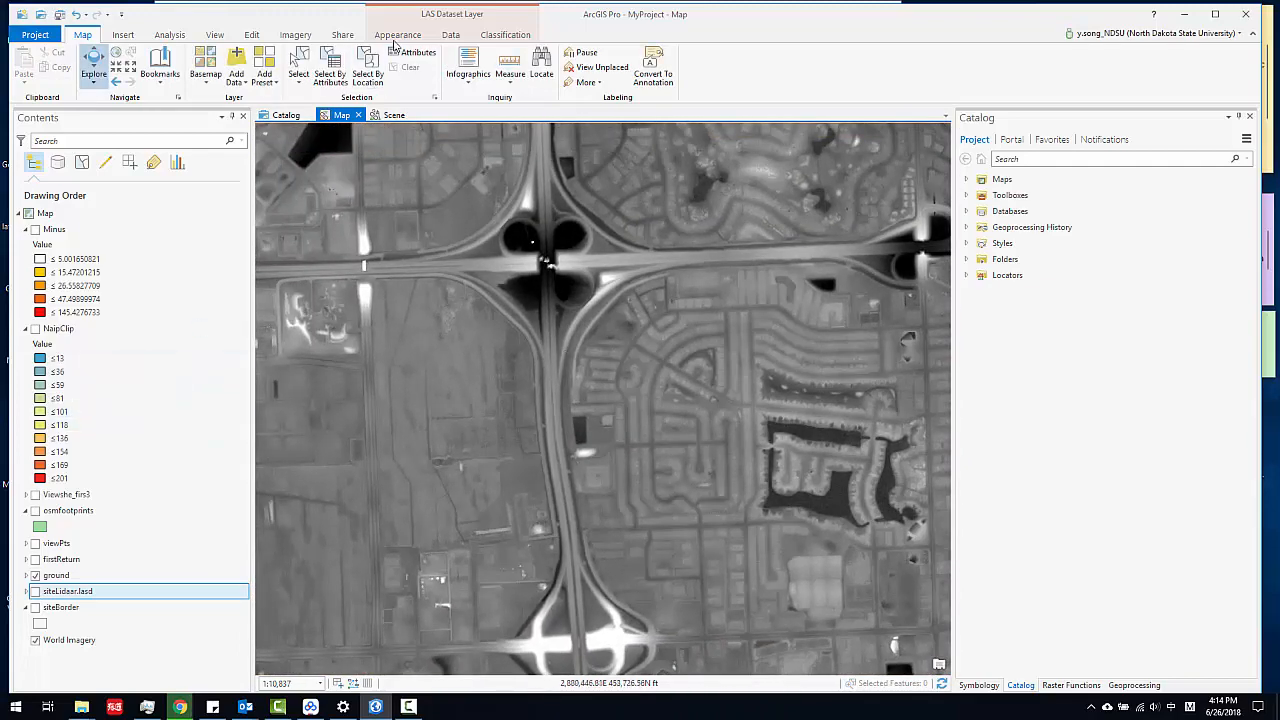
click(450, 35)
click(25, 82)
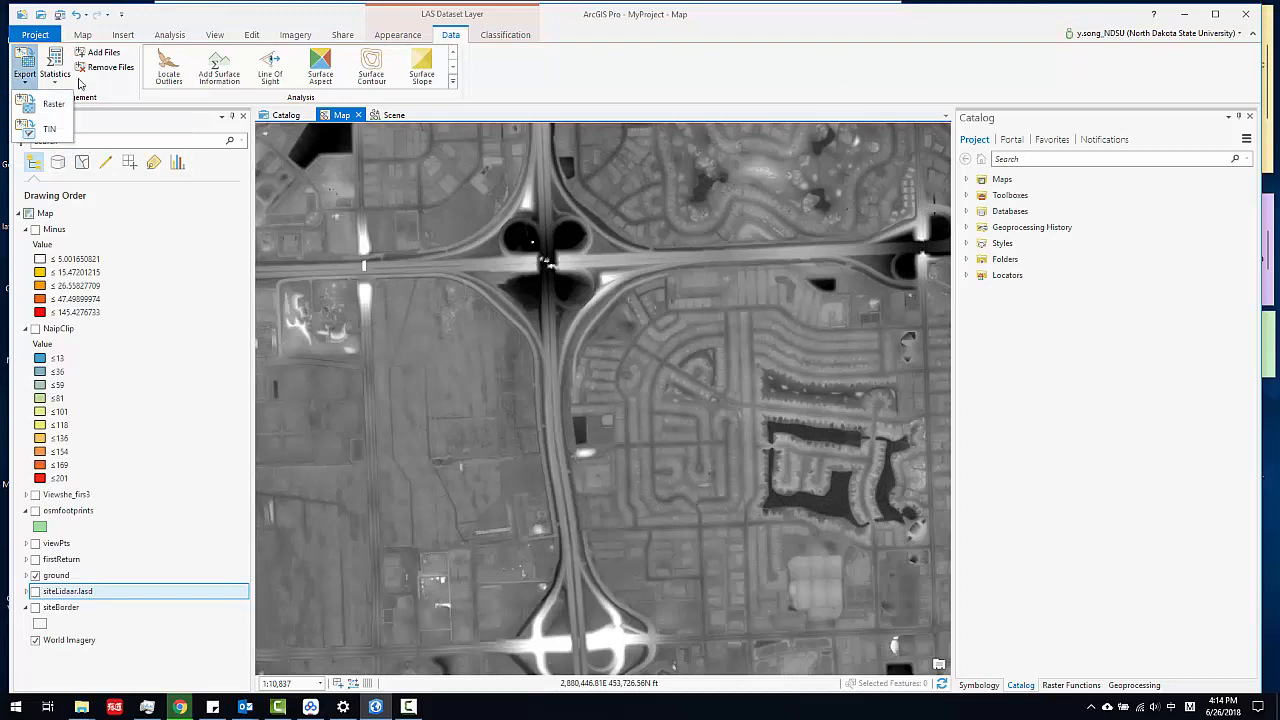
click(40, 131)
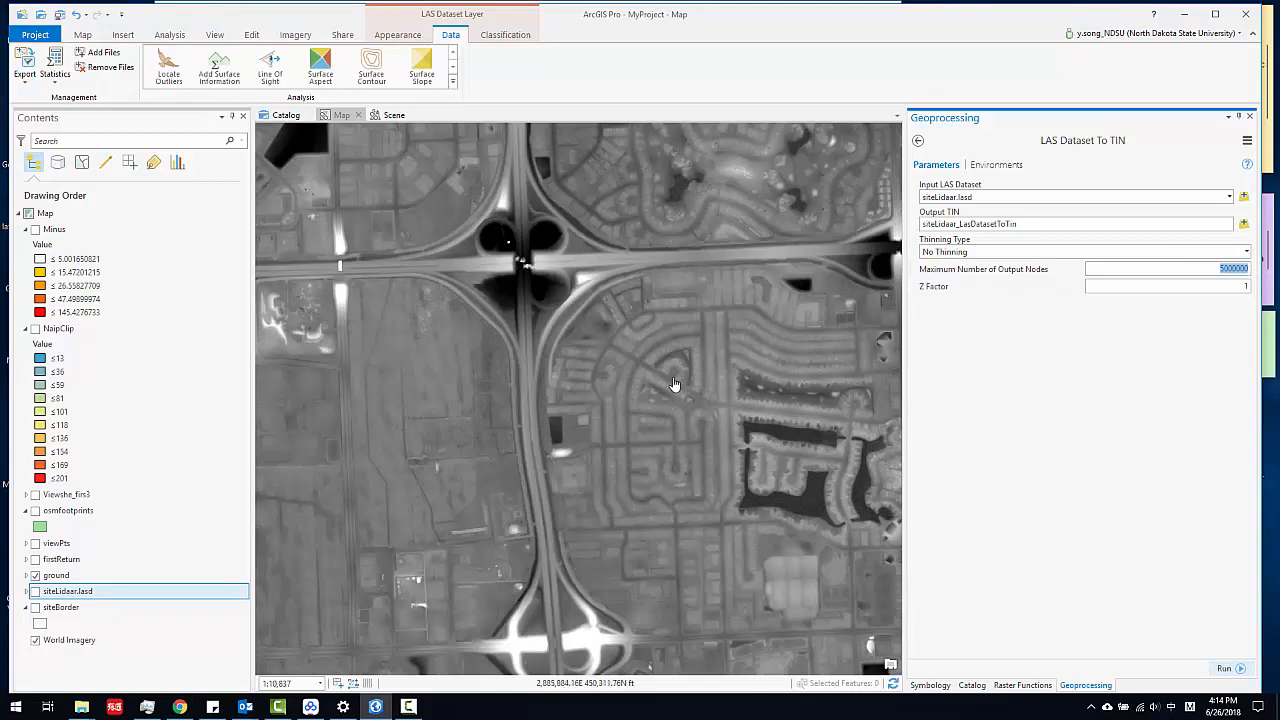
drag(628, 391, 636, 374)
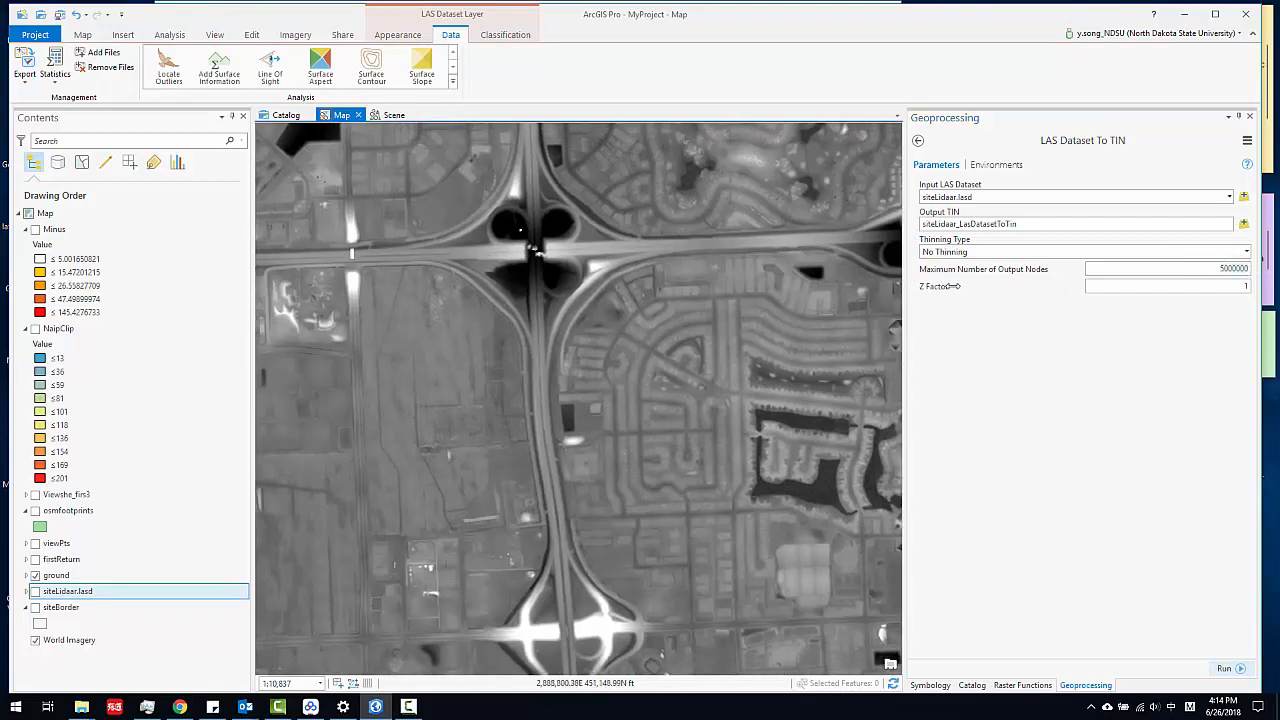
drag(956, 286, 1007, 286)
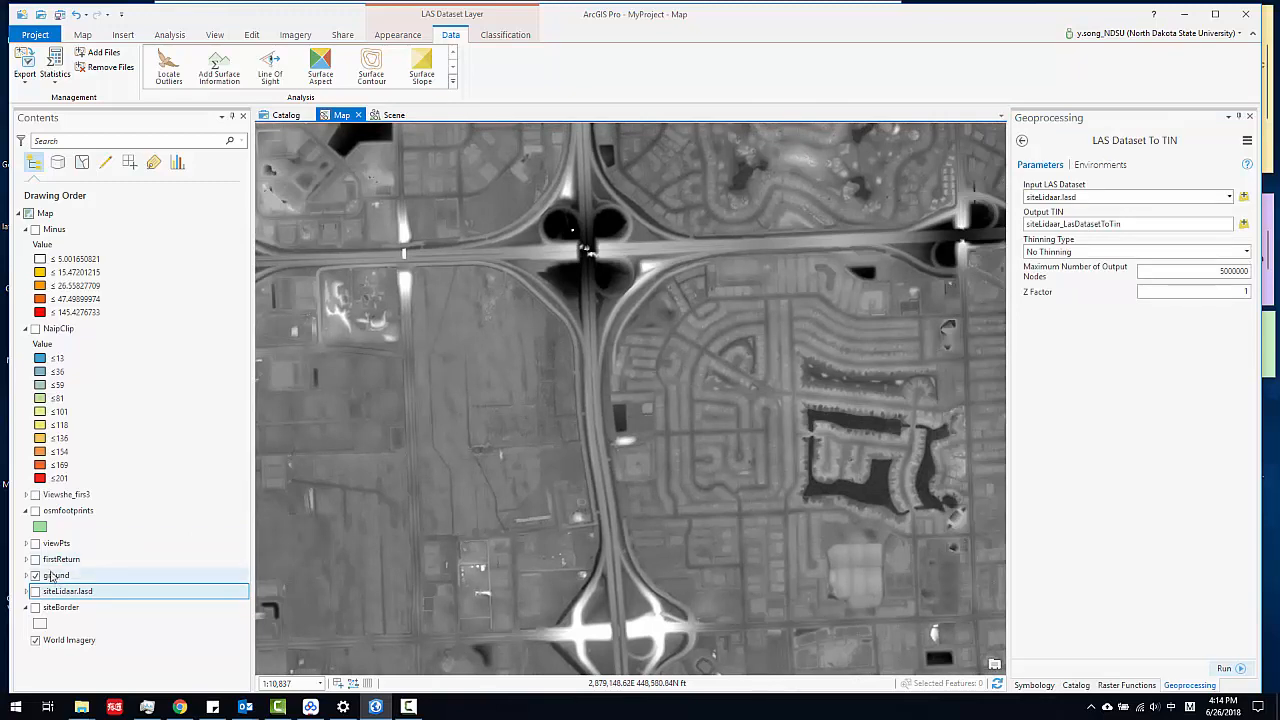
Show the firstReturn layer and compare it over the imagery and over the ground raster by toggling ground
click(35, 560)
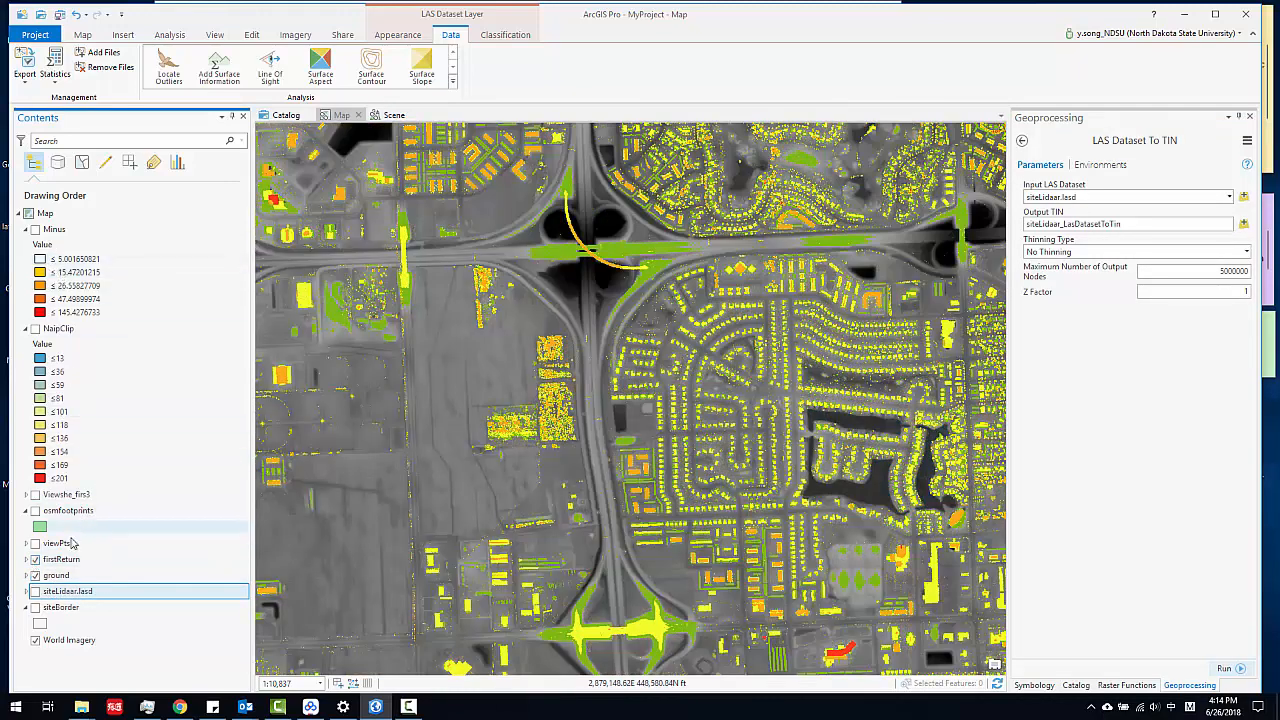
click(36, 576)
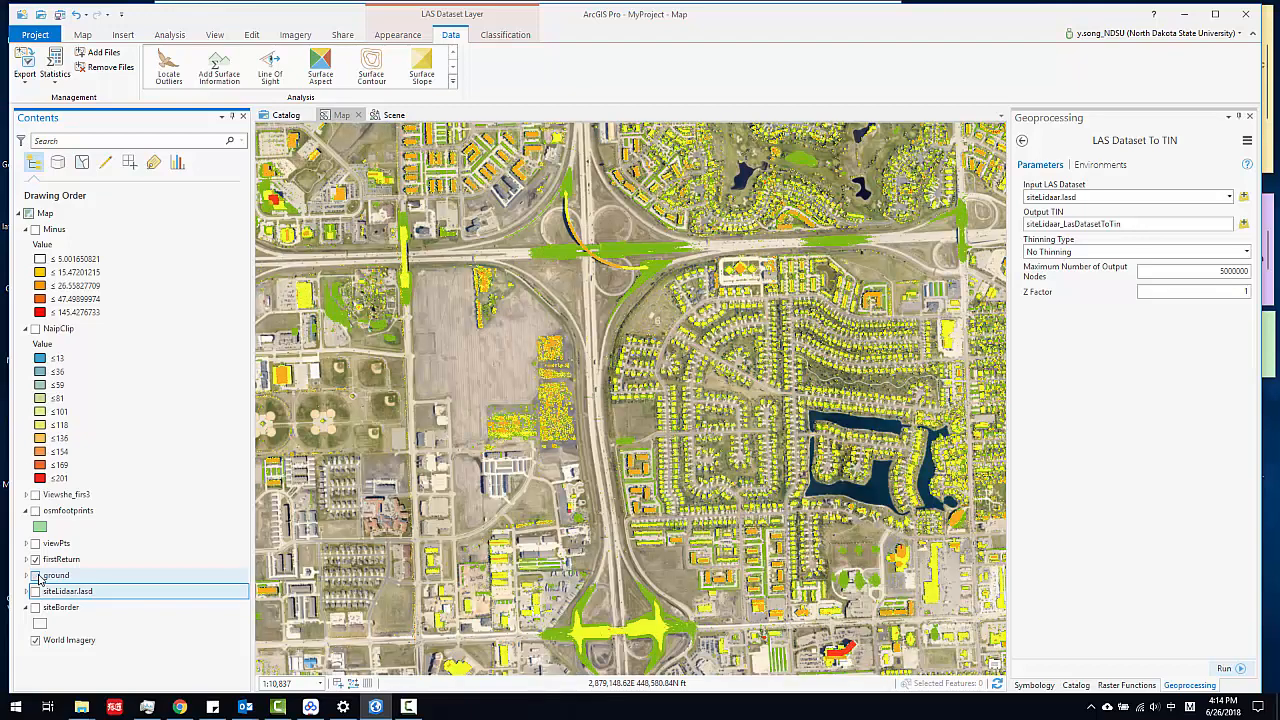
click(36, 576)
Change the color scheme of the firstReturn layer's classified symbology to the black-to-white ramp
click(52, 560)
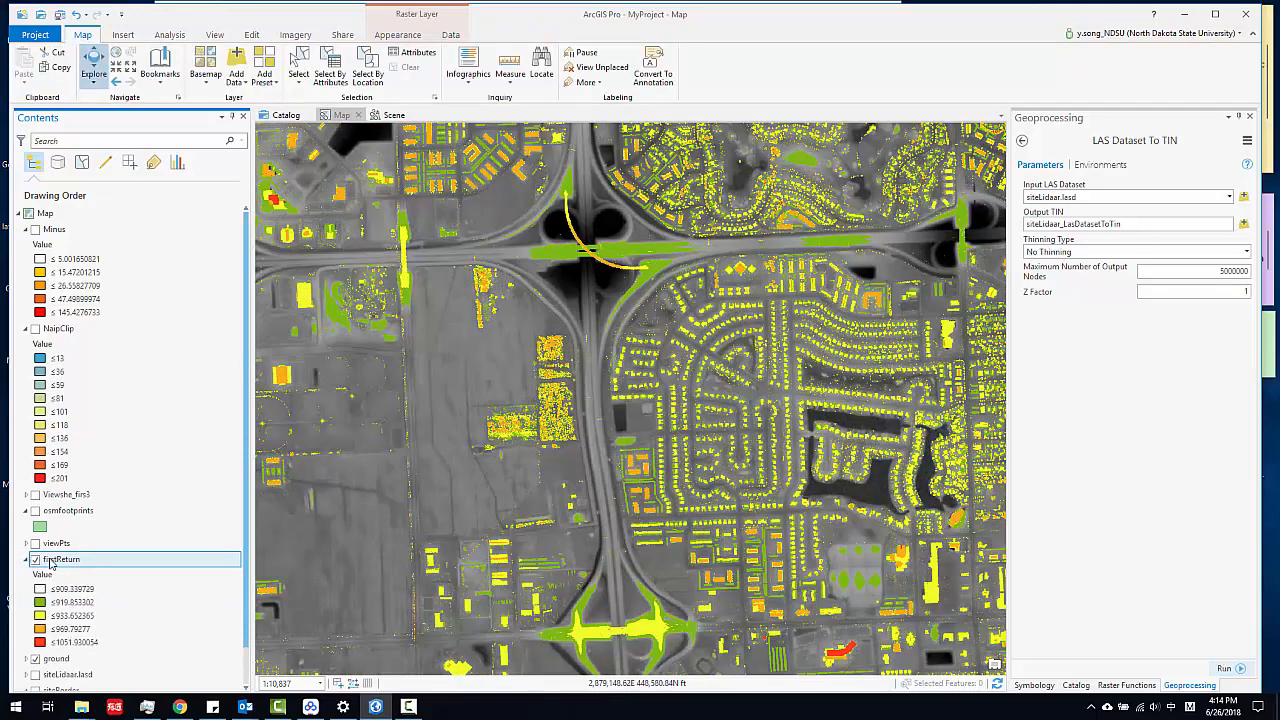
right_click(50, 563)
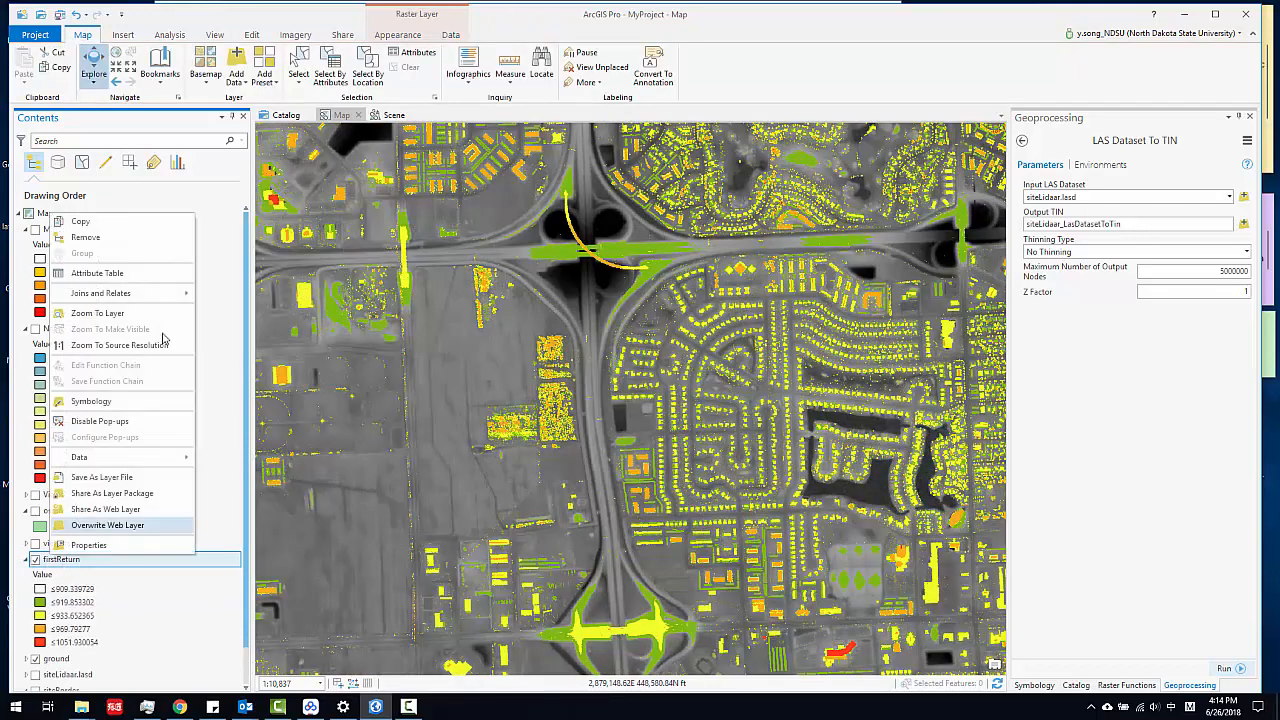
click(100, 402)
click(1047, 403)
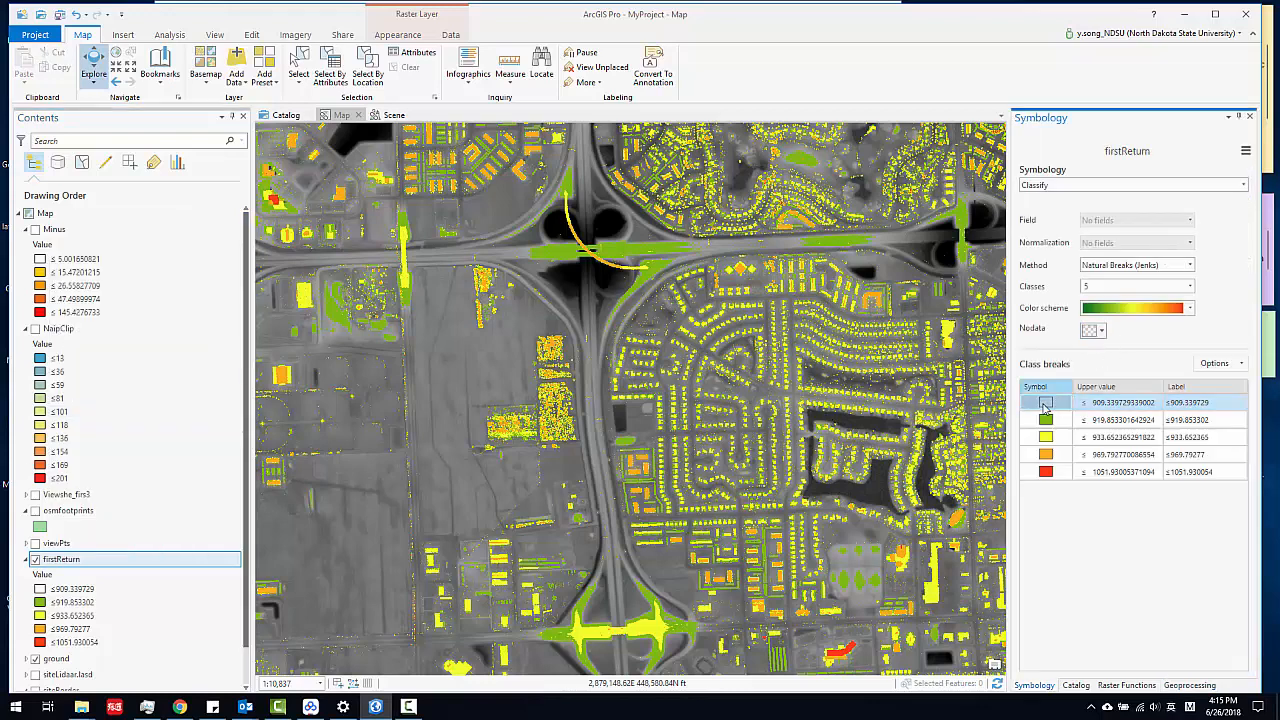
click(1135, 312)
click(1135, 313)
click(1135, 313)
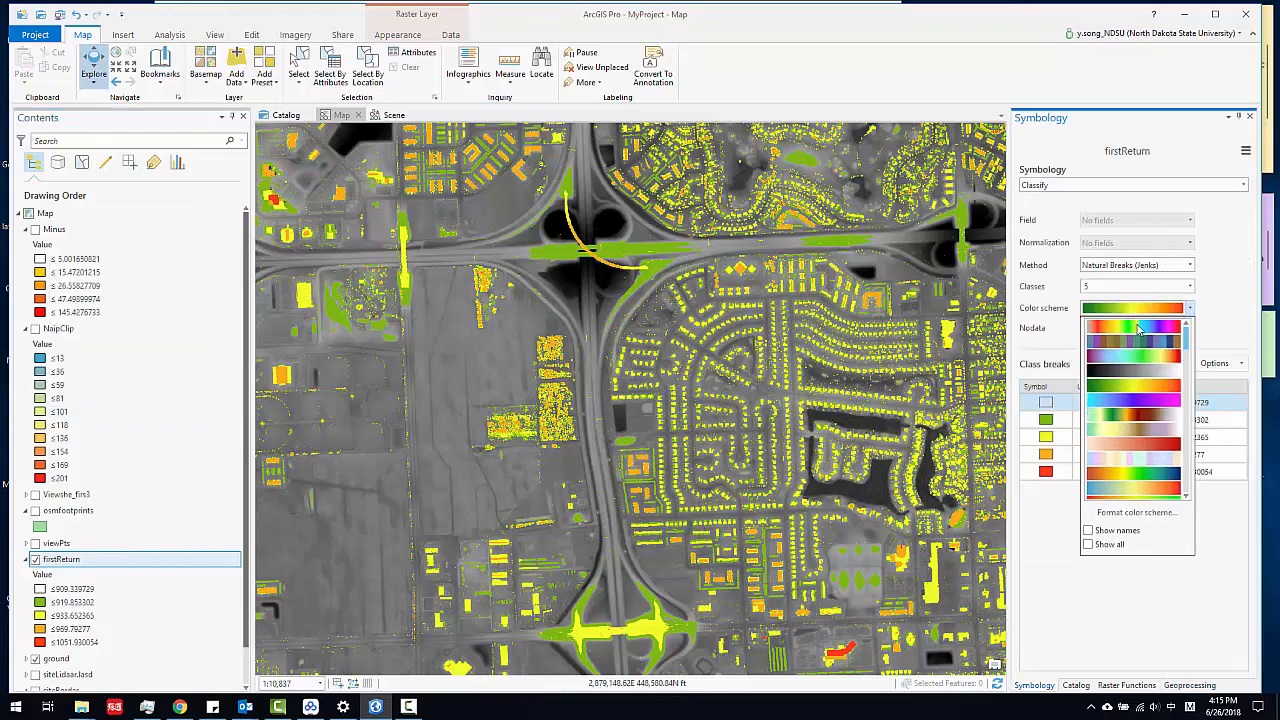
click(1135, 375)
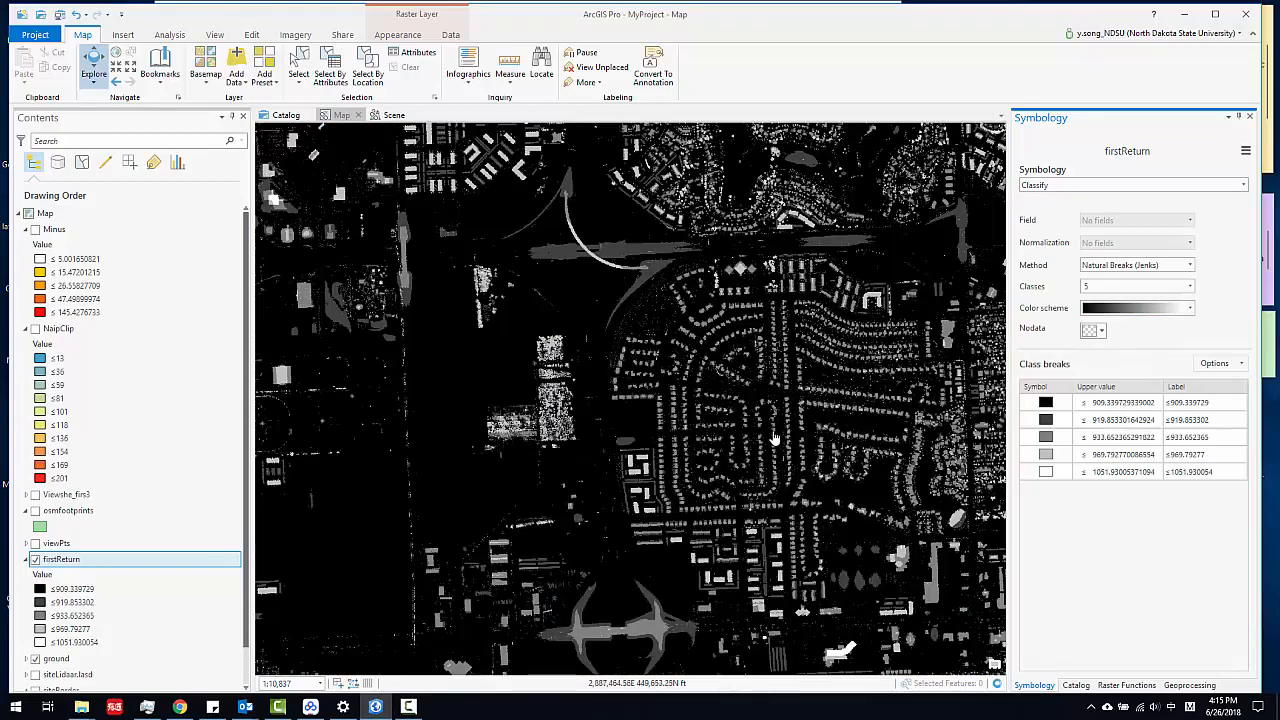
Show the Viewshe_firs3 layer over the firstReturn raster and collapse the firstReturn legend
drag(666, 444, 538, 422)
scroll(677, 457, down, 2)
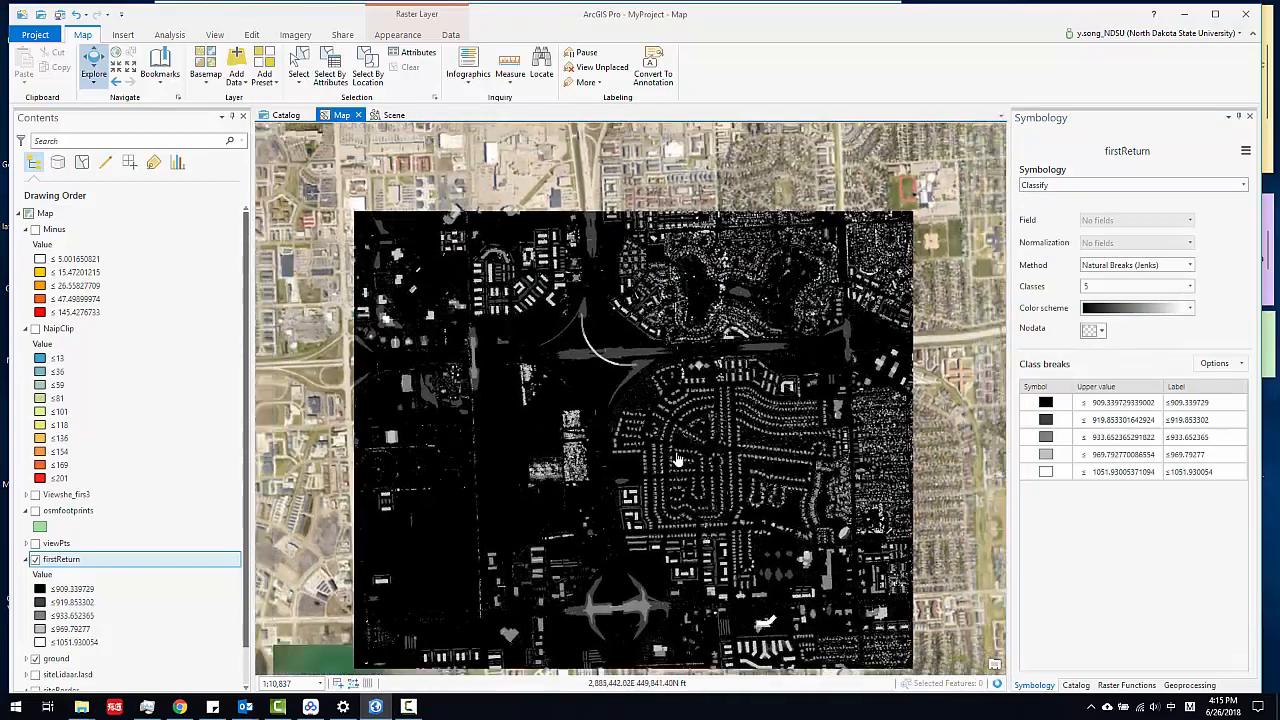
drag(736, 432, 729, 460)
scroll(688, 385, up, 3)
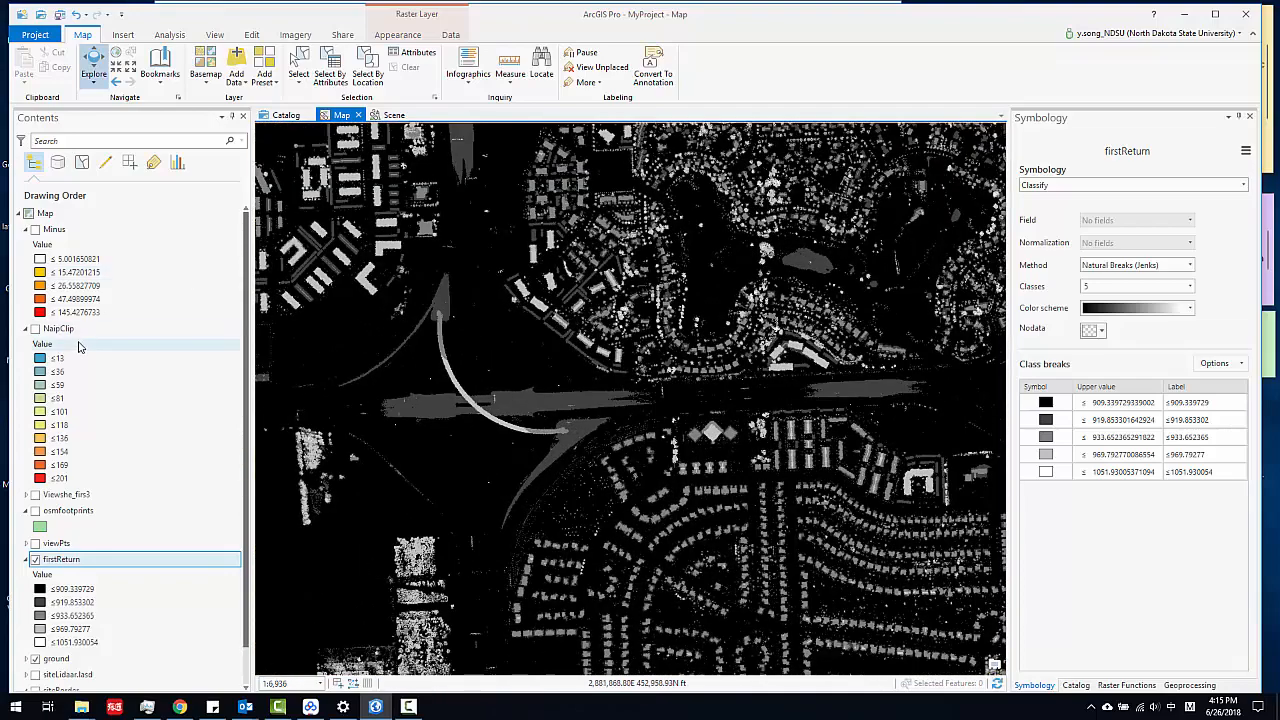
click(36, 496)
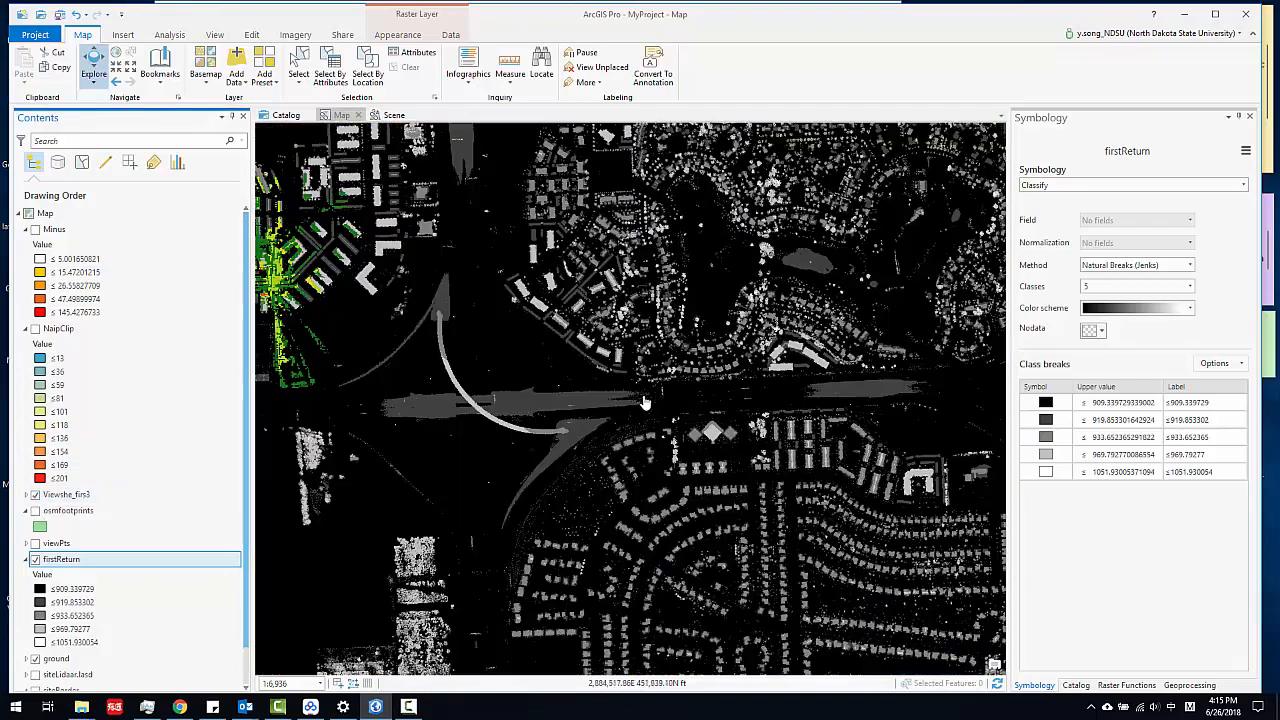
drag(490, 399, 754, 463)
scroll(505, 374, up, 2)
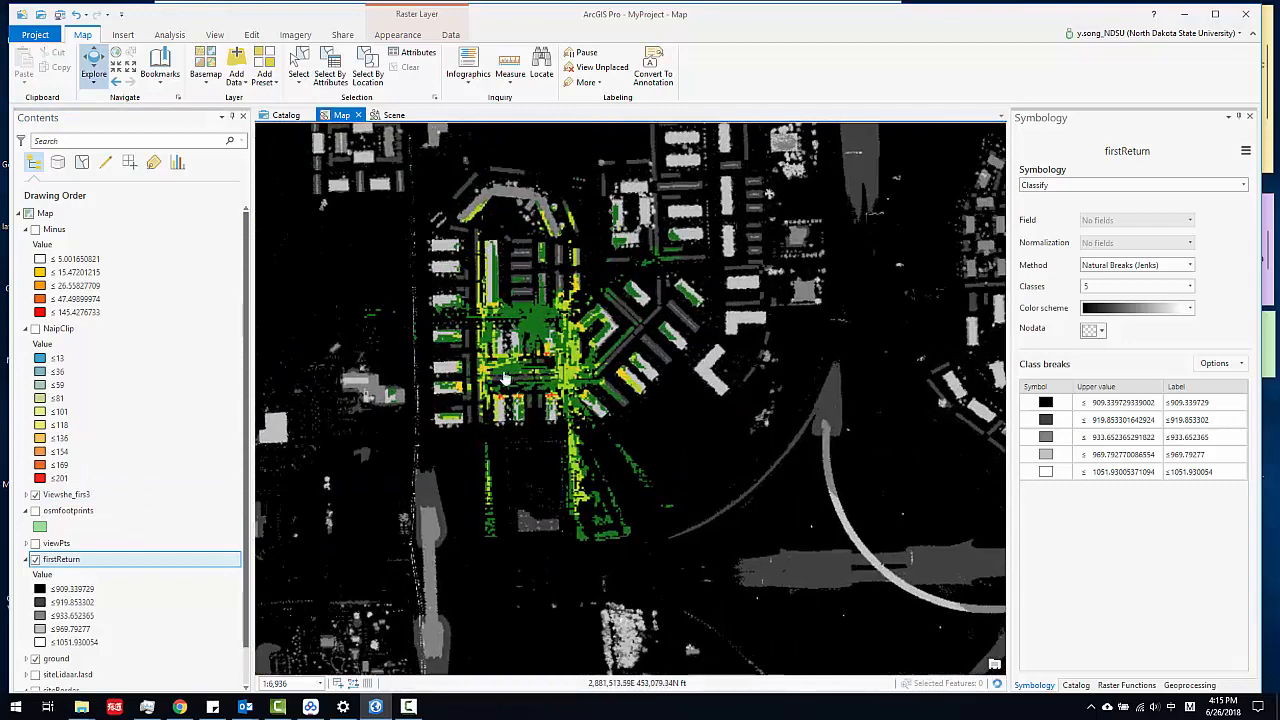
drag(494, 397, 536, 390)
scroll(536, 390, up, 2)
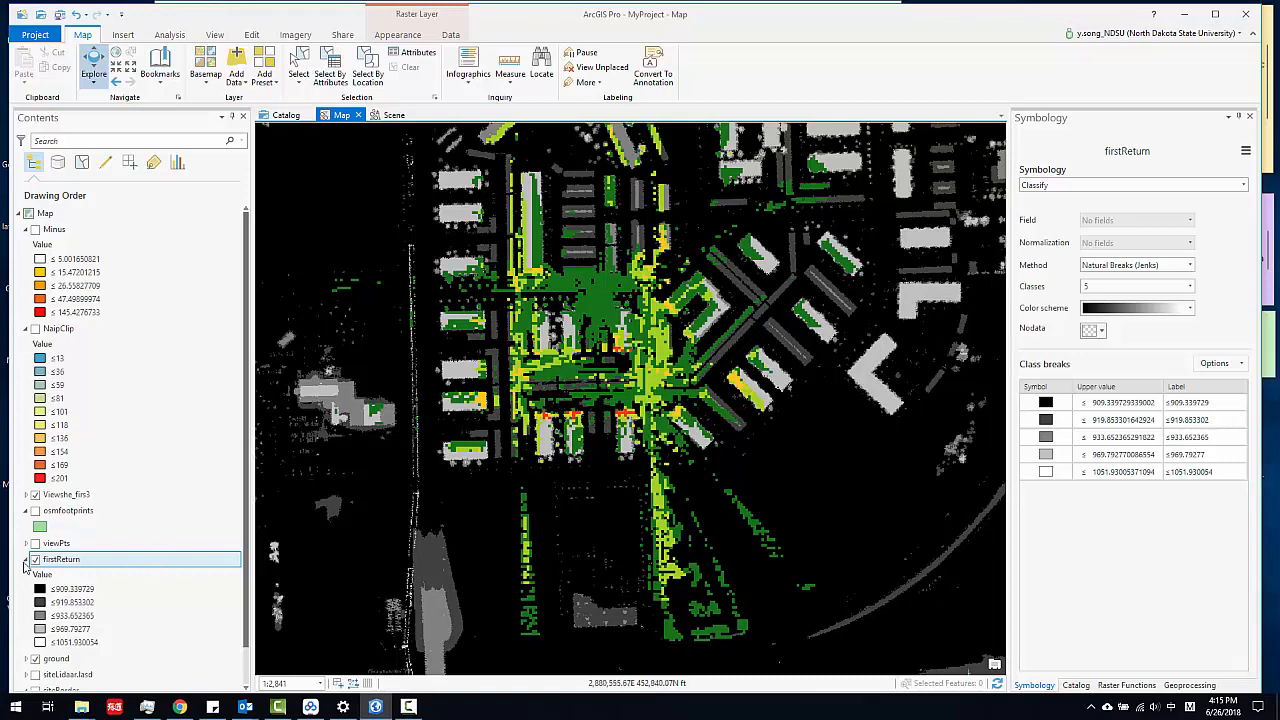
click(27, 561)
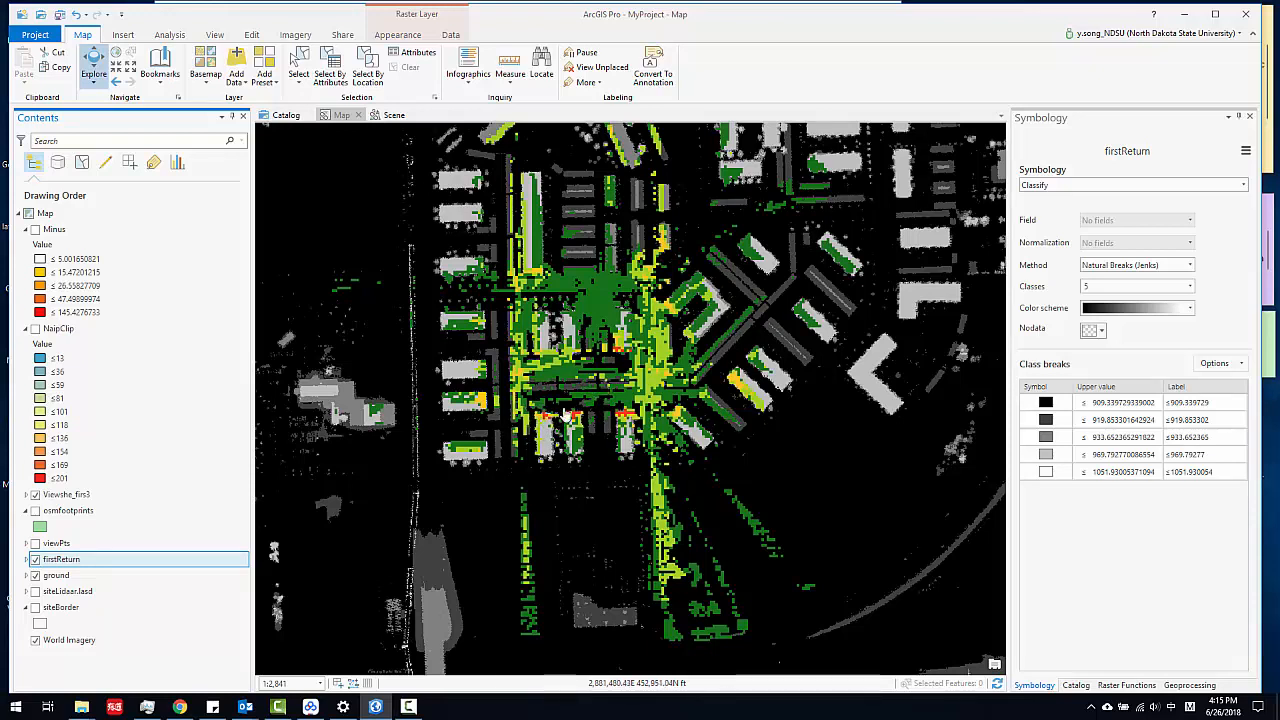
drag(551, 385, 591, 405)
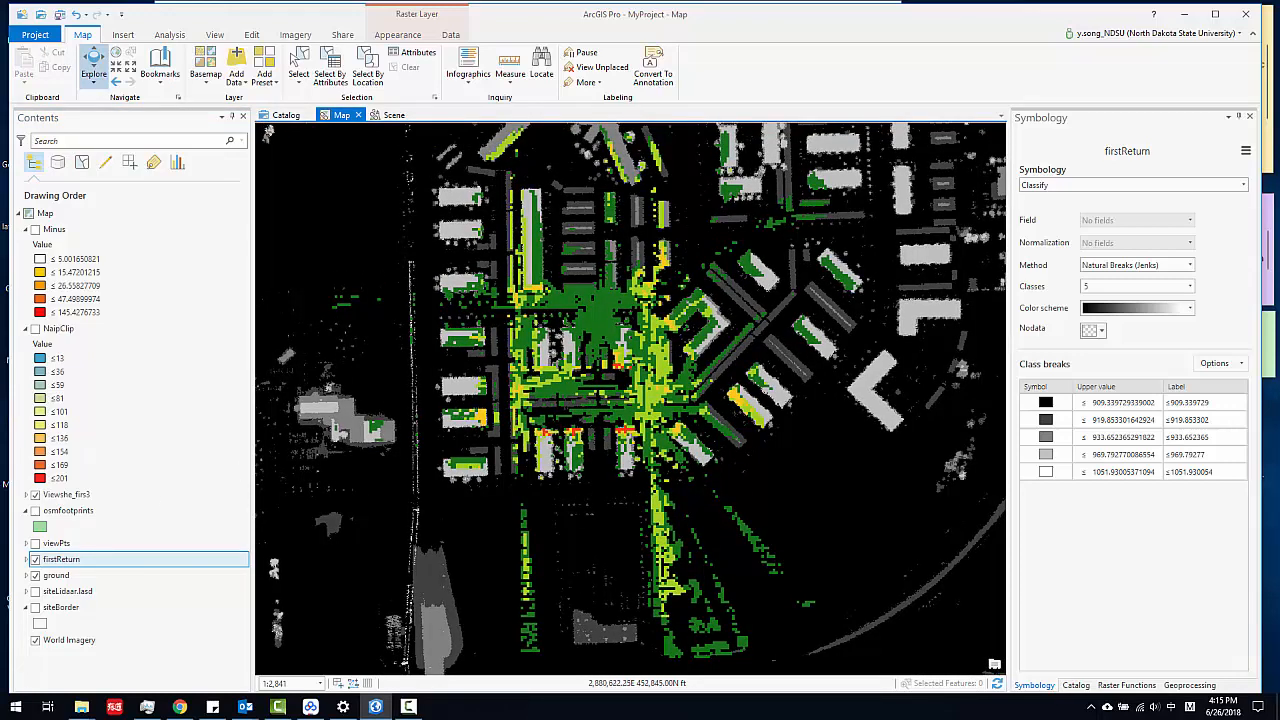
Hide the firstReturn and Viewshe_firs3 layers and show the Minus layer over the ground raster
click(36, 560)
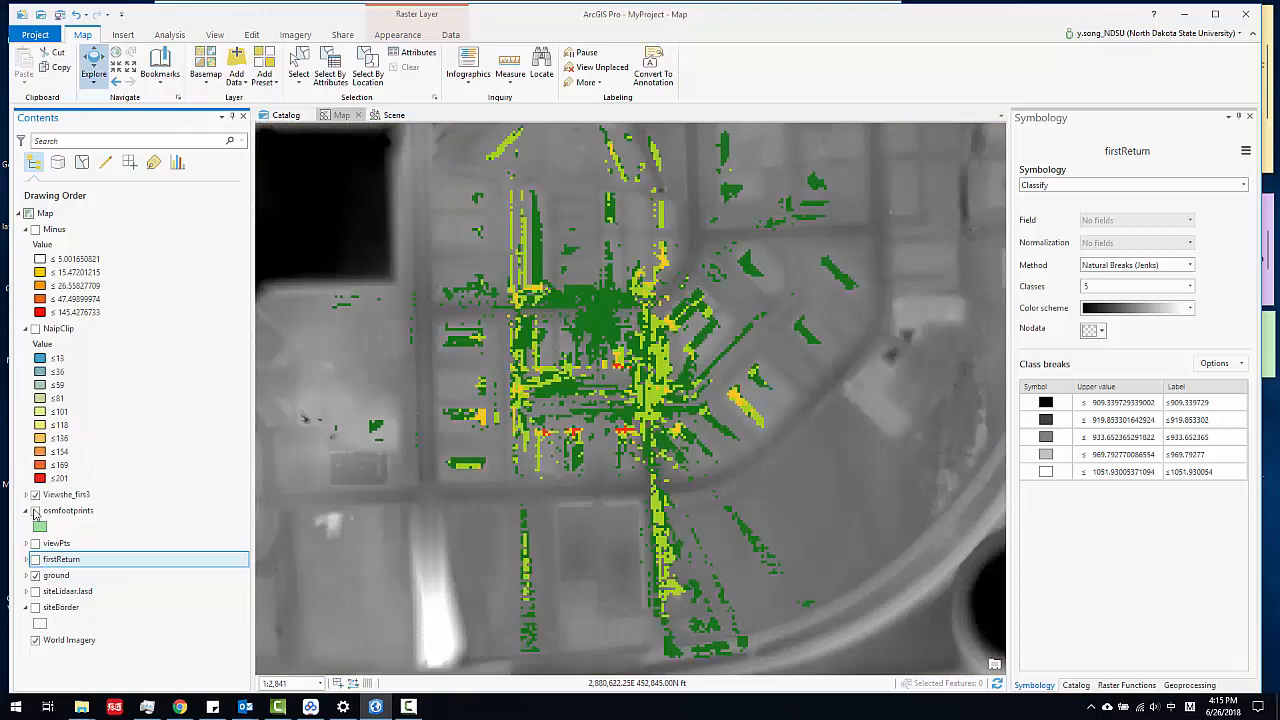
click(36, 229)
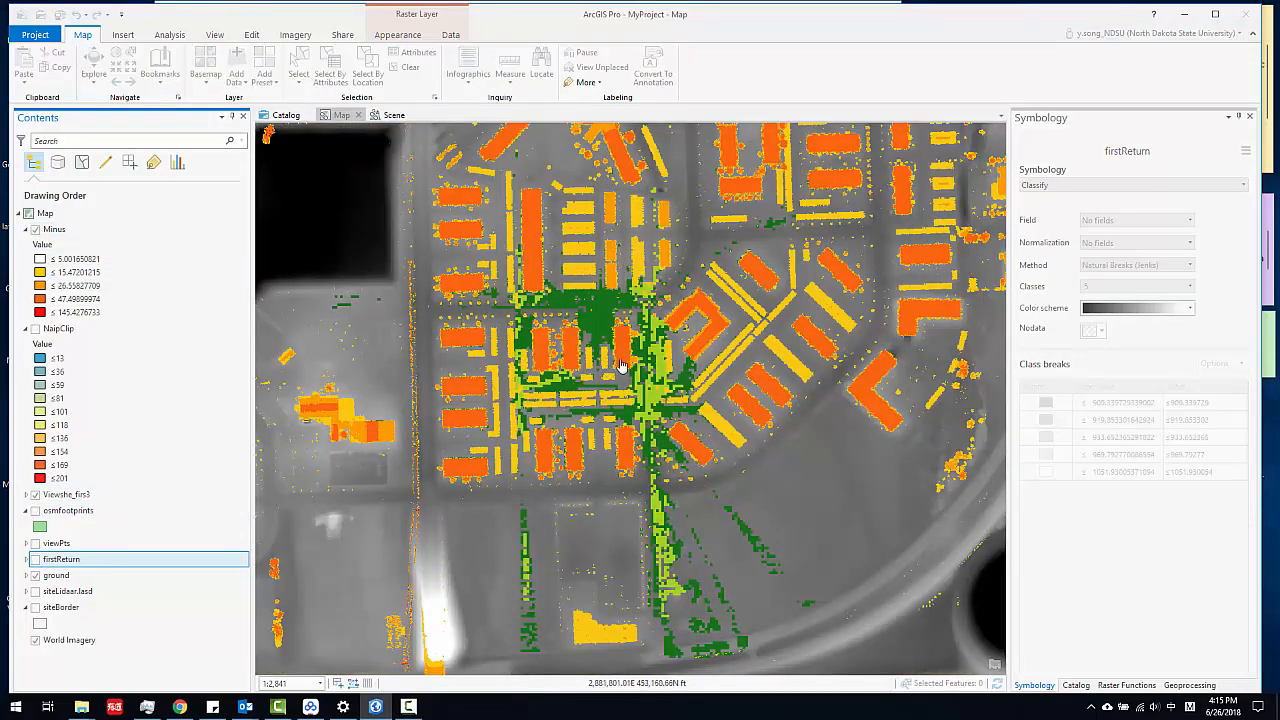
scroll(672, 393, down, 2)
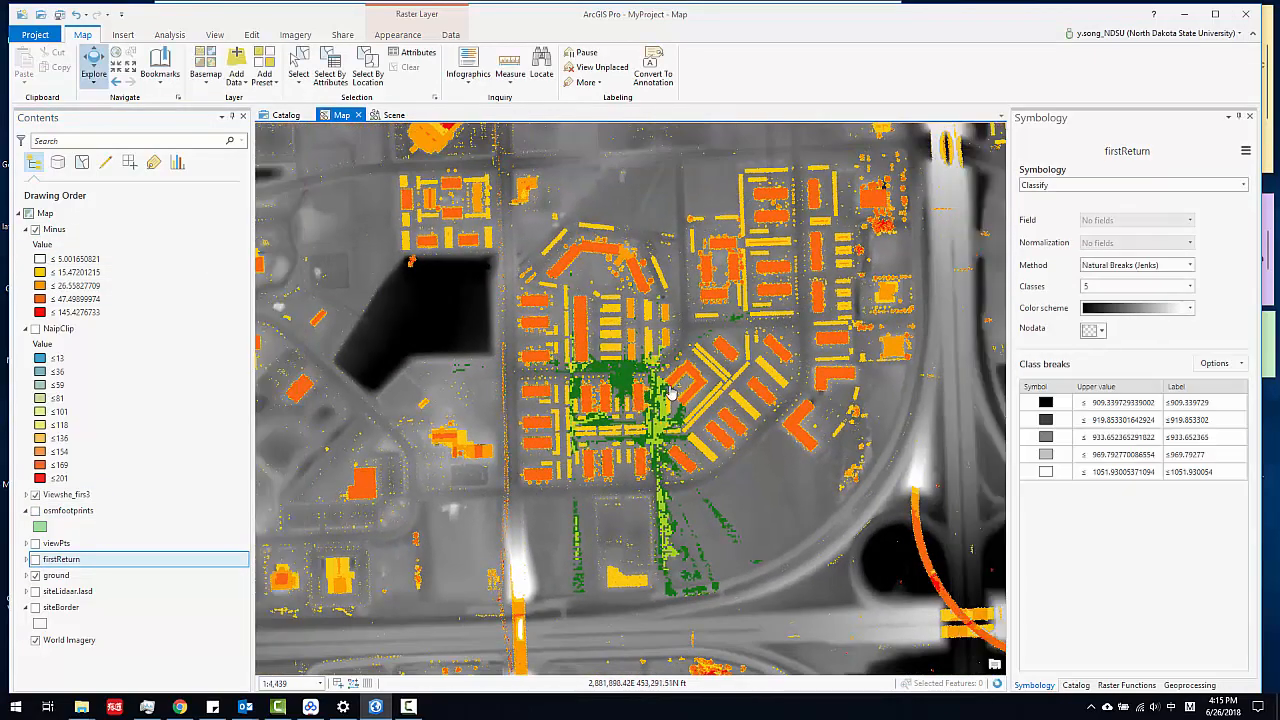
click(36, 495)
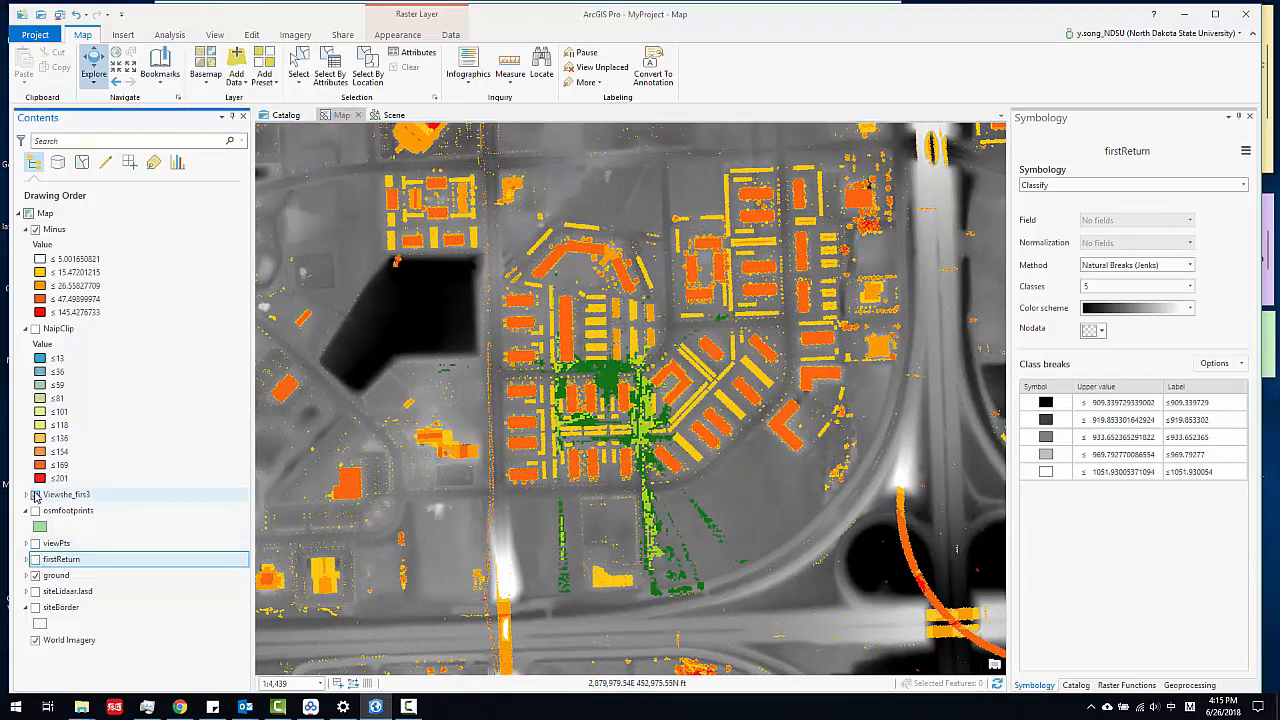
click(36, 495)
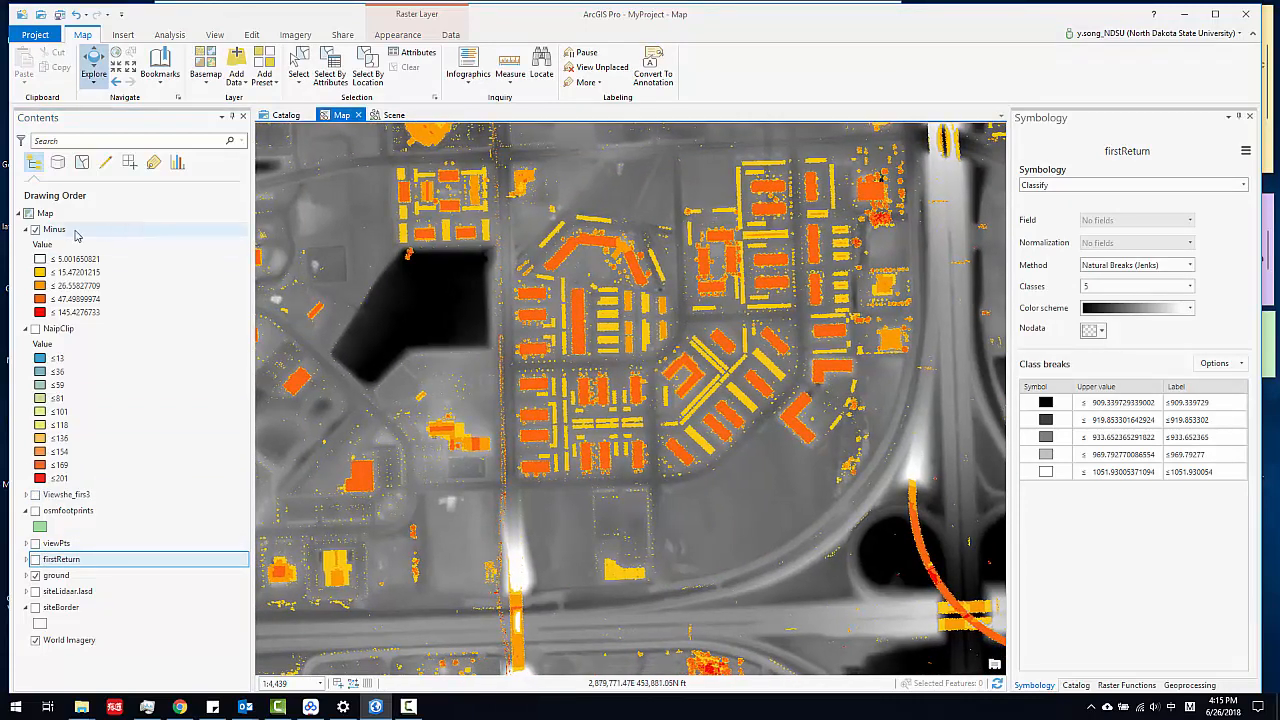
Change the color scheme of the Minus layer's classified symbology to the black-to-white ramp
right_click(77, 232)
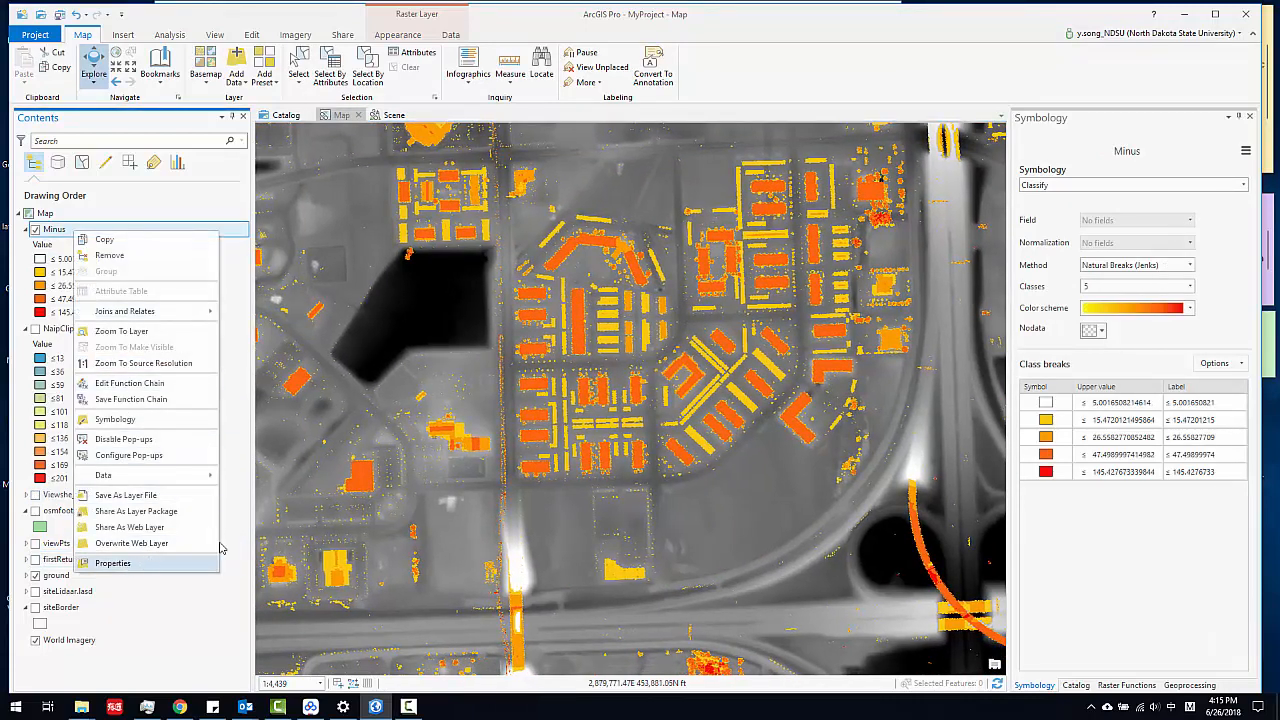
click(1143, 318)
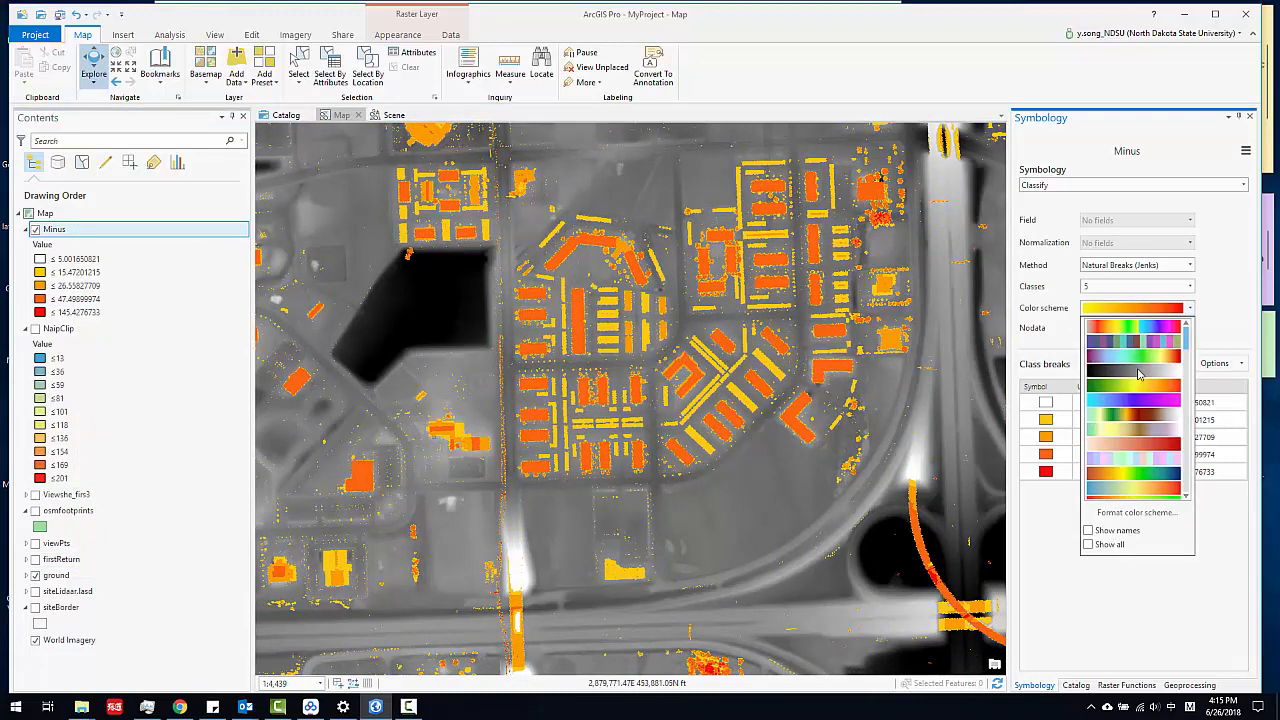
click(1138, 374)
drag(612, 370, 543, 360)
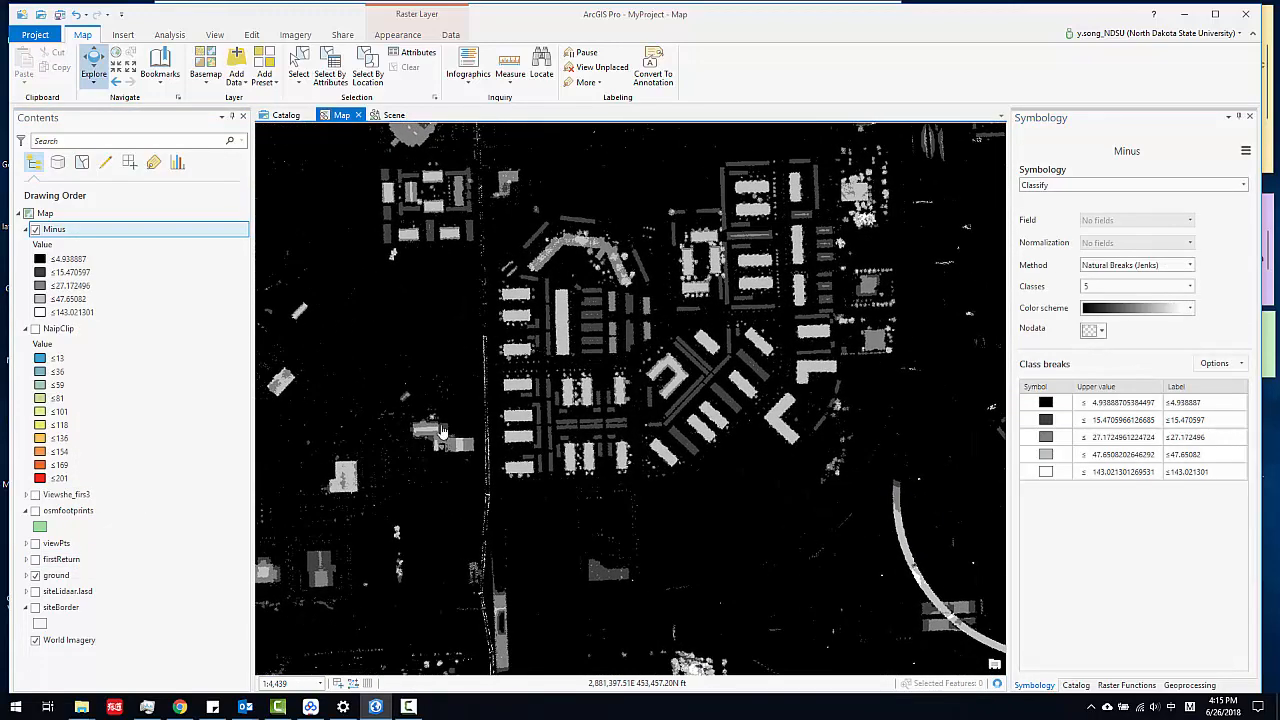
Select the firstReturn and ground layers in turn and examine the buildings and trees in the Minus raster
click(62, 560)
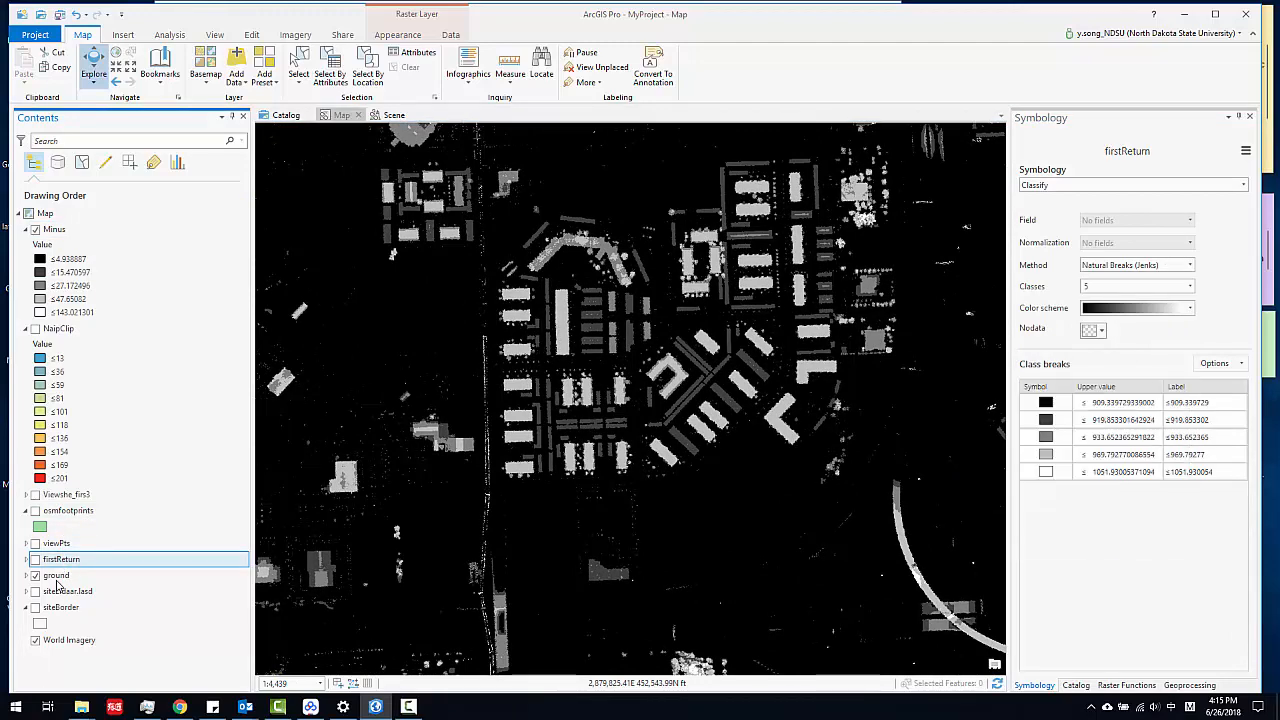
click(58, 576)
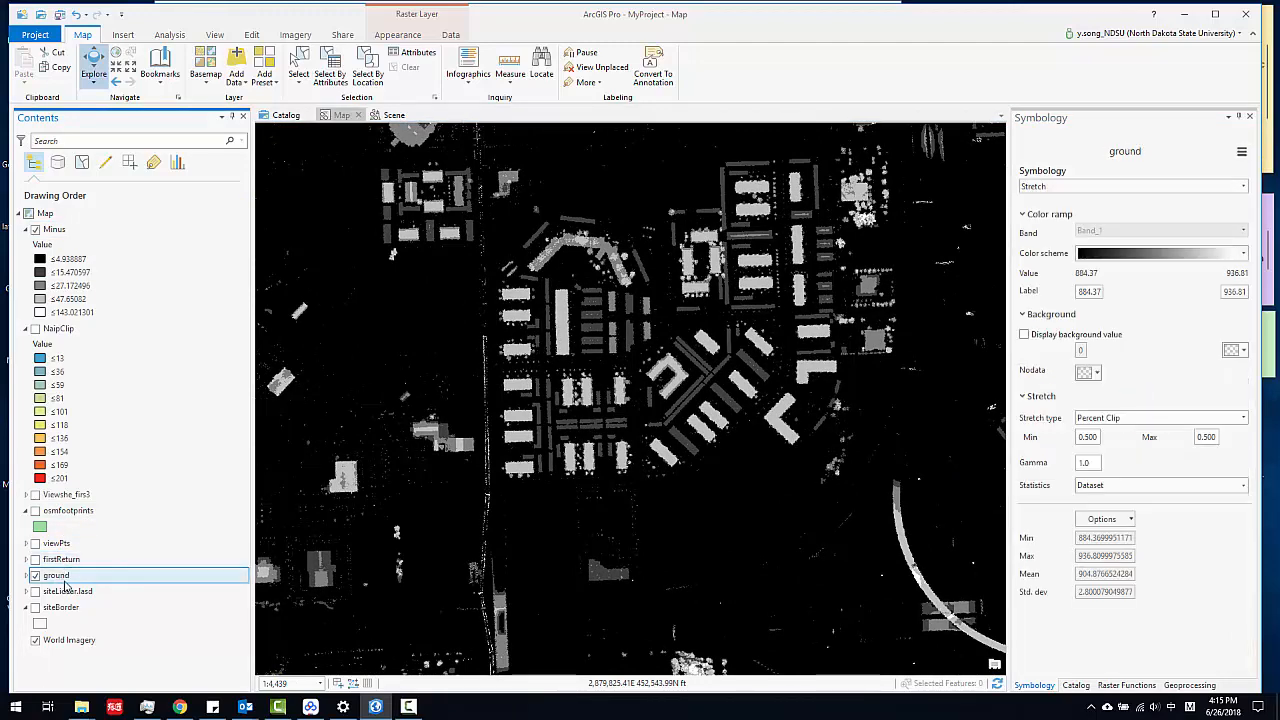
drag(715, 426, 707, 440)
drag(646, 392, 634, 428)
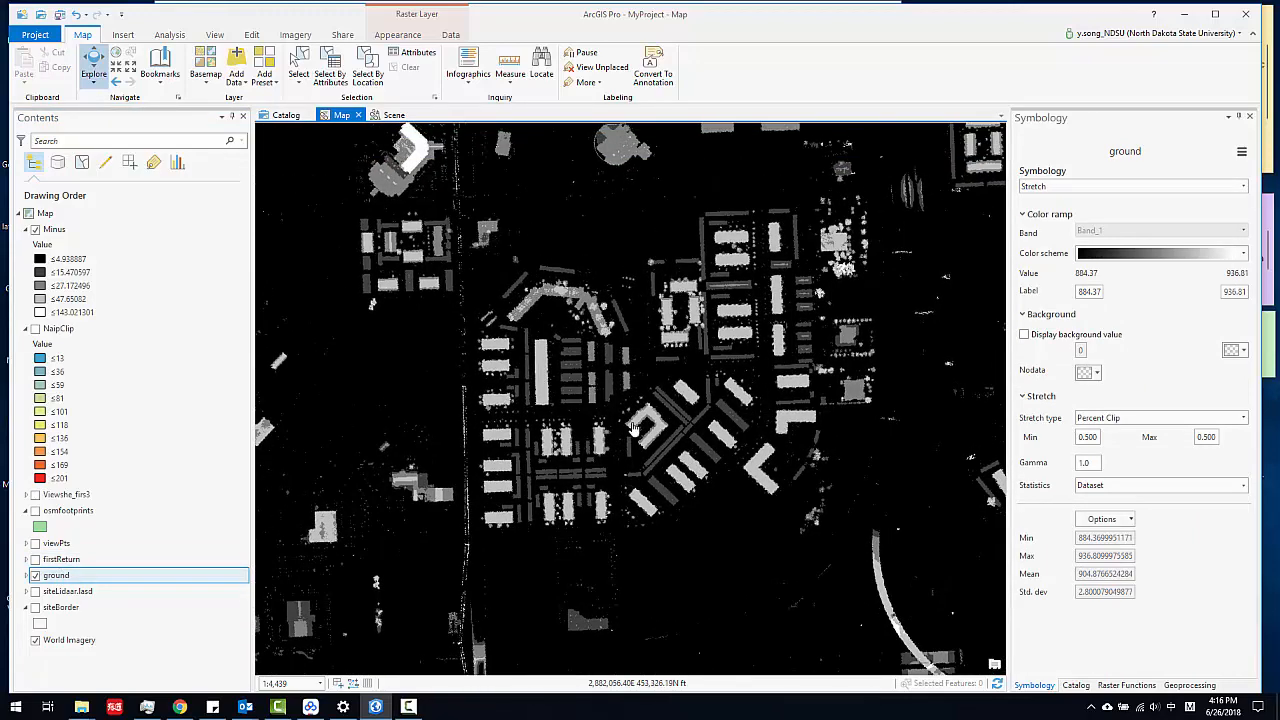
scroll(633, 427, up, 5)
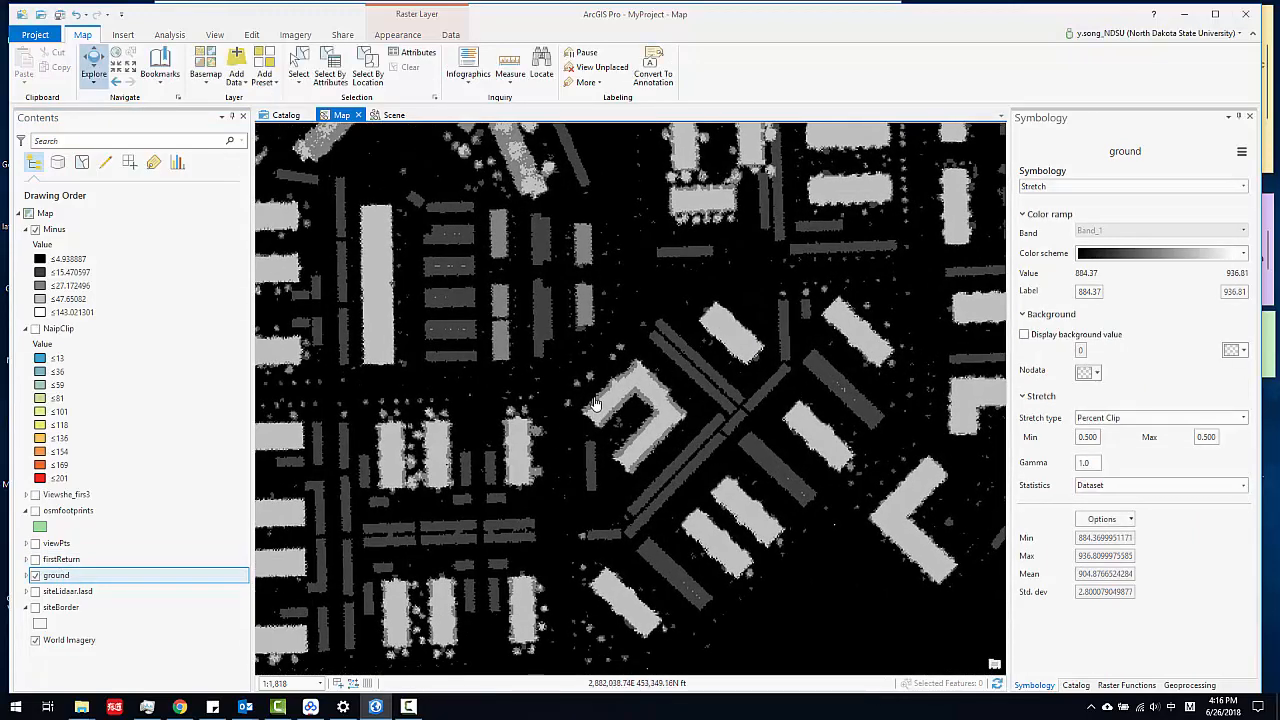
drag(580, 407, 648, 405)
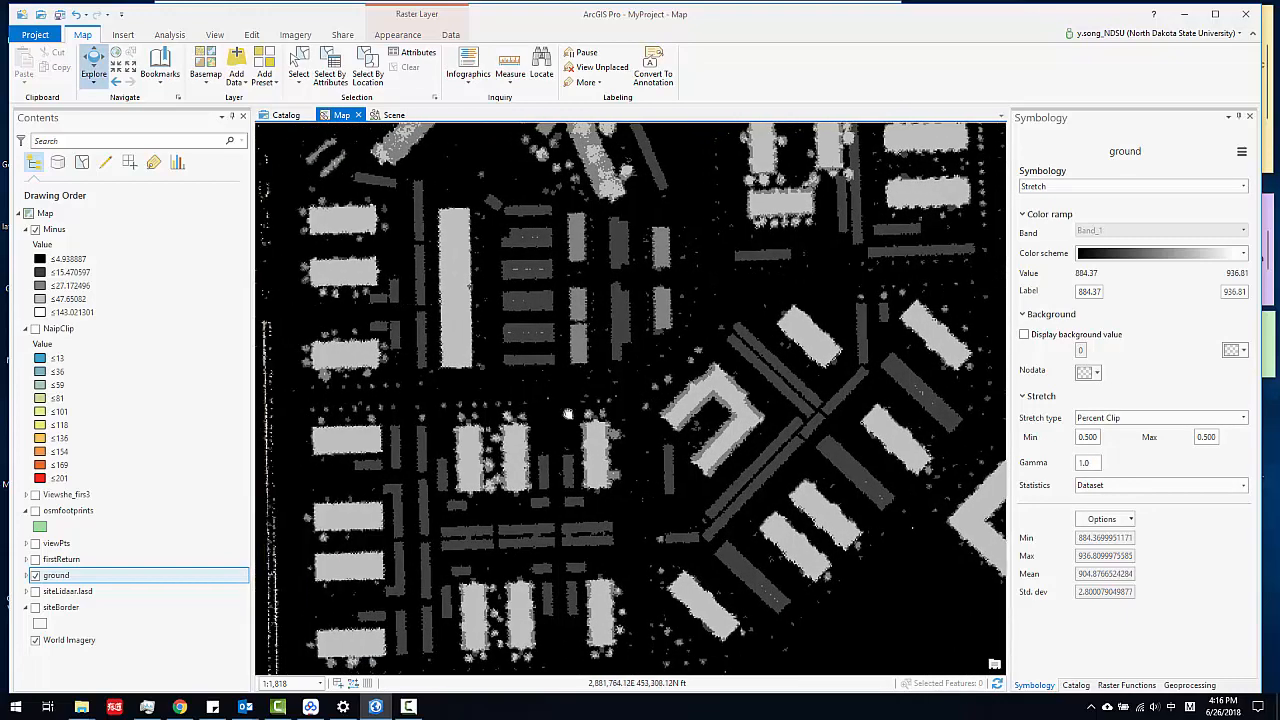
drag(568, 414, 655, 375)
drag(530, 411, 620, 424)
scroll(595, 402, down, 4)
drag(654, 362, 536, 456)
drag(714, 398, 579, 473)
drag(605, 578, 642, 406)
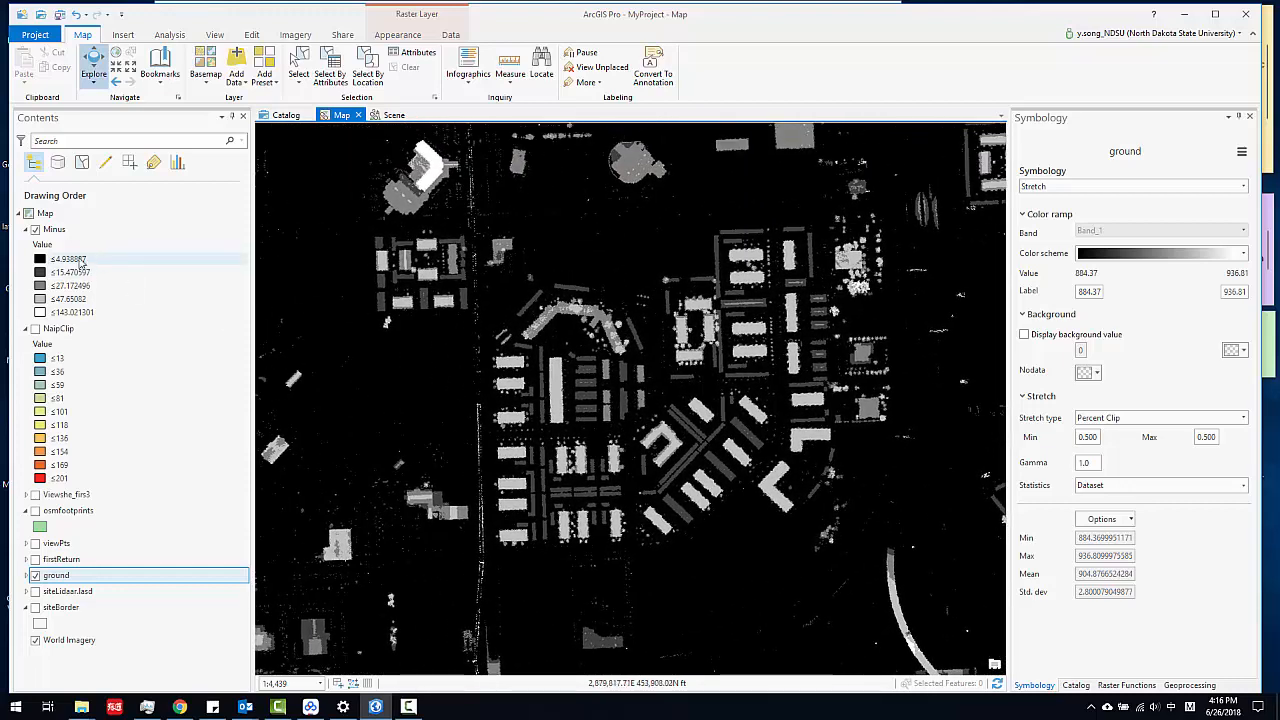
Hide the Minus layer, show the NaipClip layer and bring its residential area into view
click(35, 229)
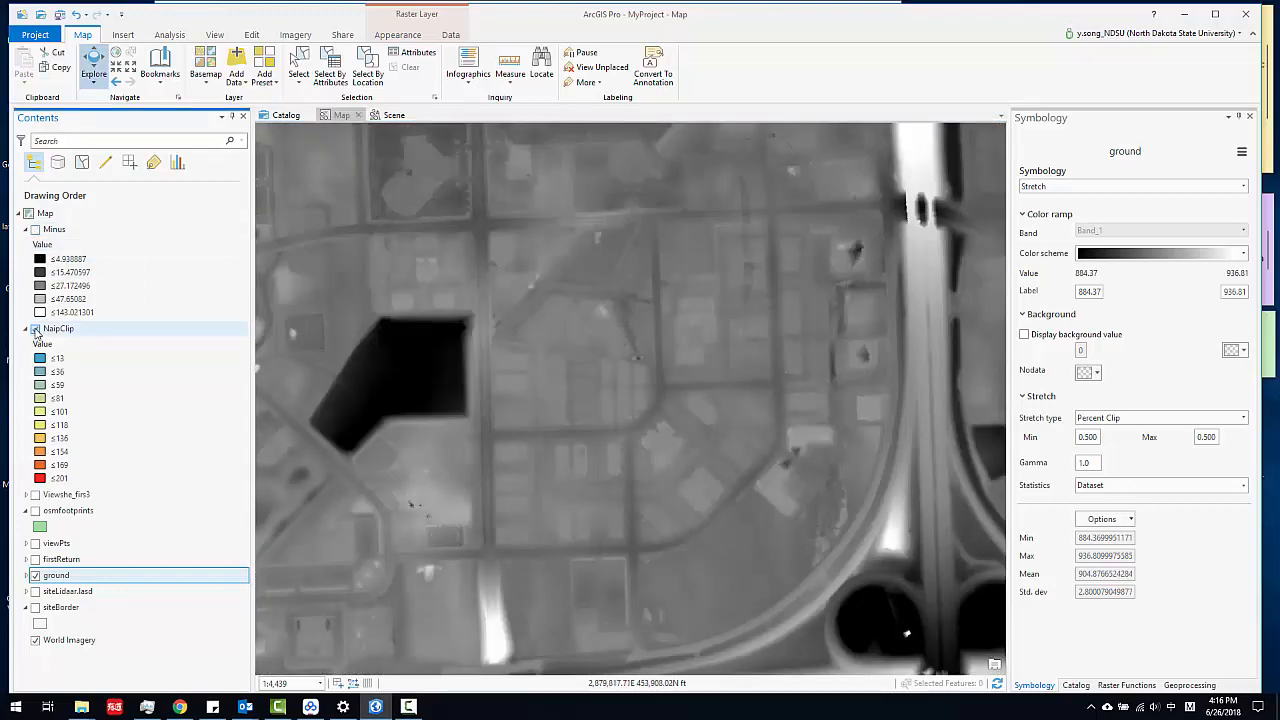
click(35, 329)
scroll(677, 386, down, 4)
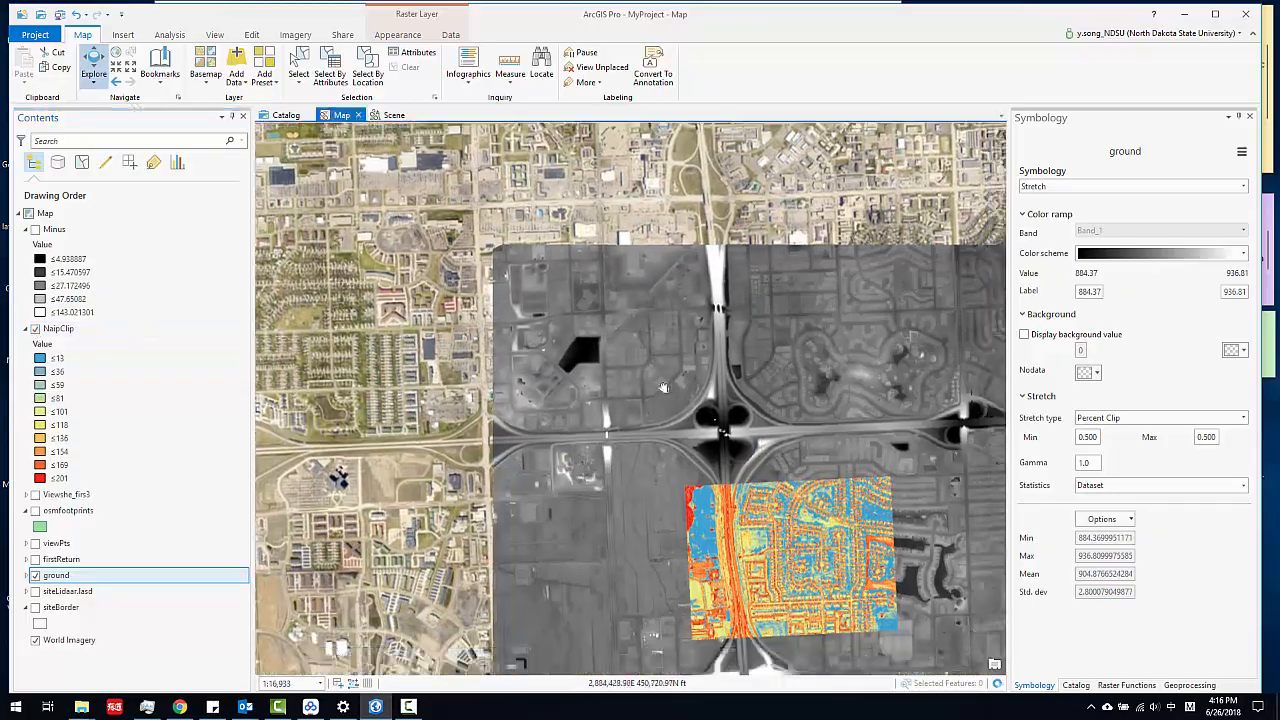
drag(663, 387, 527, 242)
scroll(680, 430, up, 4)
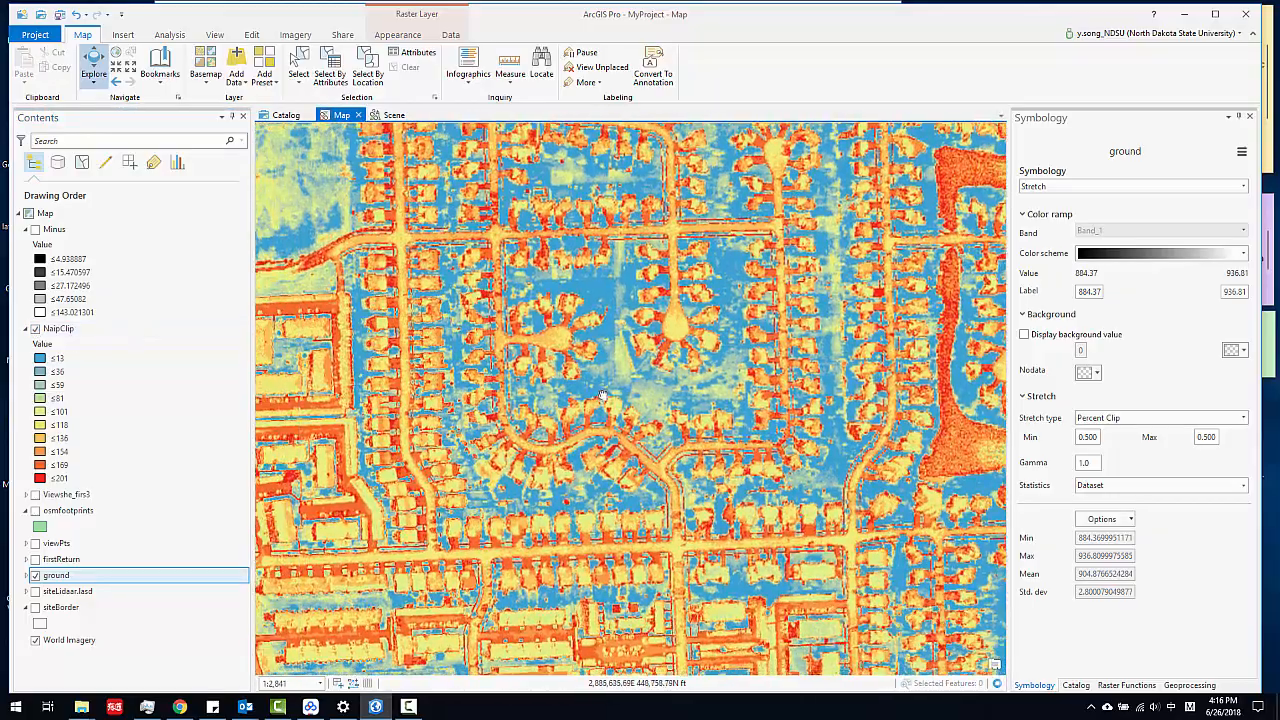
drag(634, 436, 764, 336)
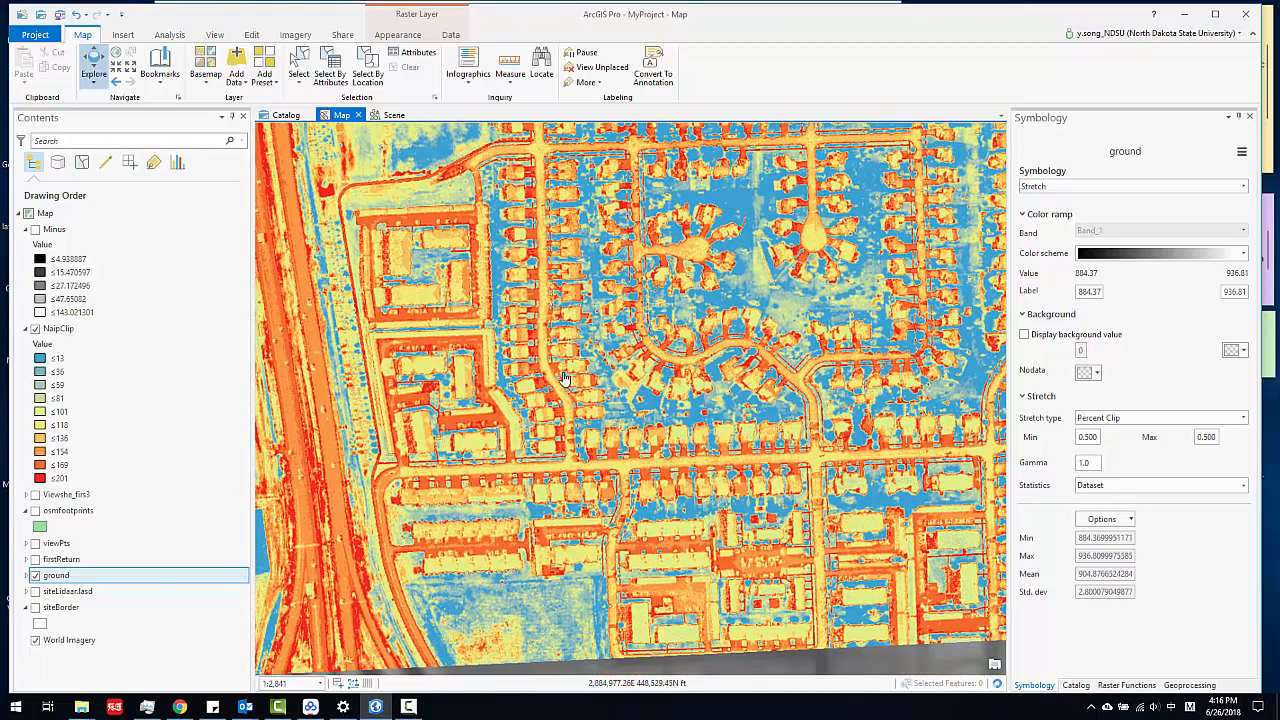
Select the NaipClip layer and examine its classified pixels closely around the houses on the curved residential street
click(80, 329)
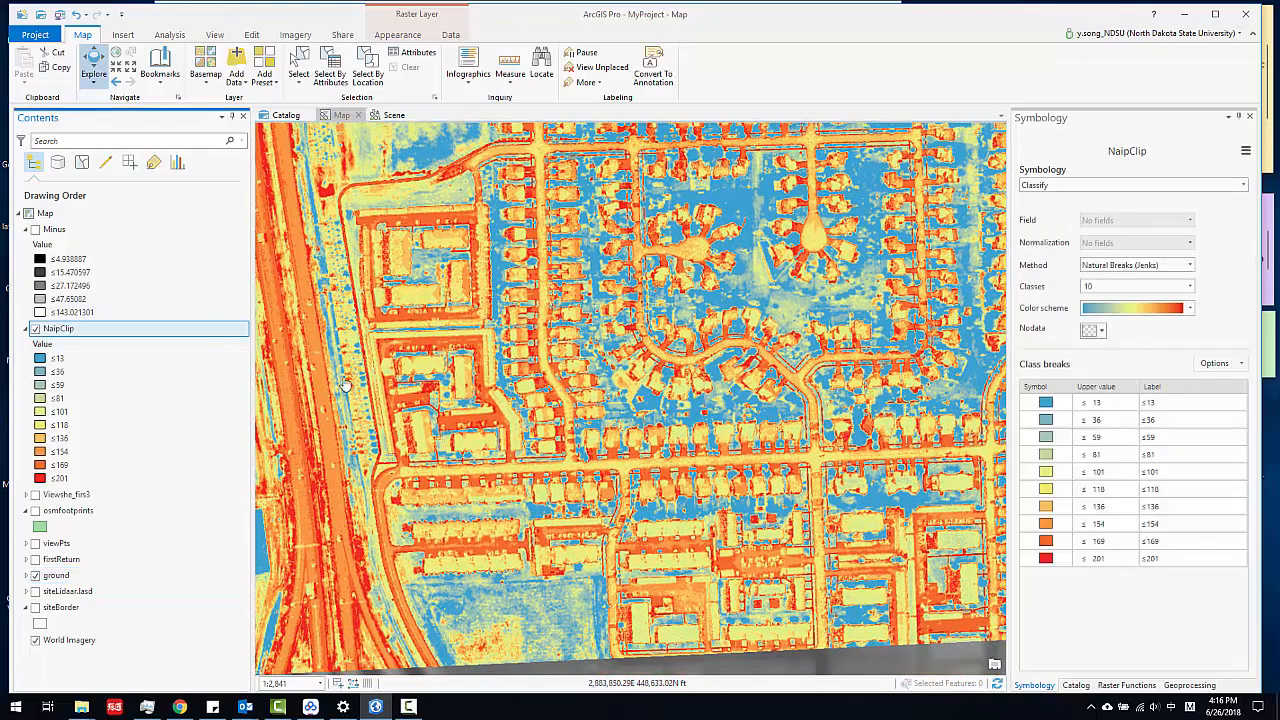
key(Right)
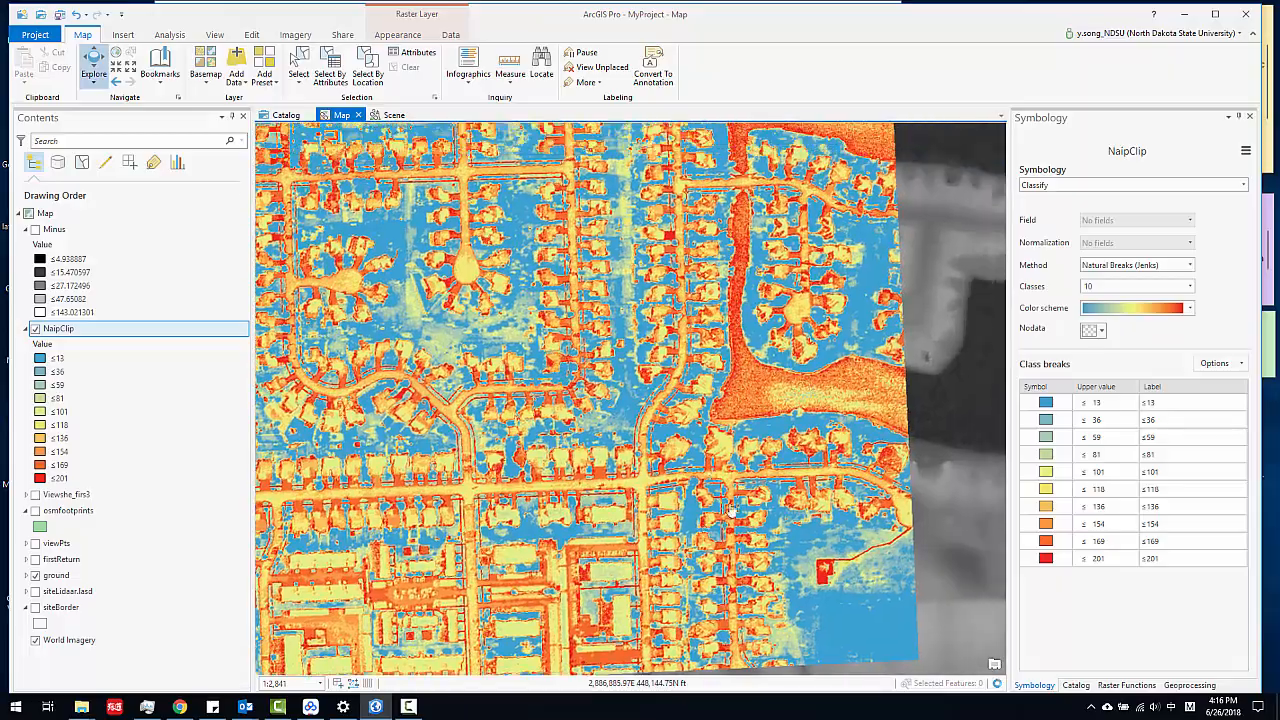
drag(694, 450, 809, 594)
scroll(587, 458, up, 2)
scroll(587, 458, up, 2)
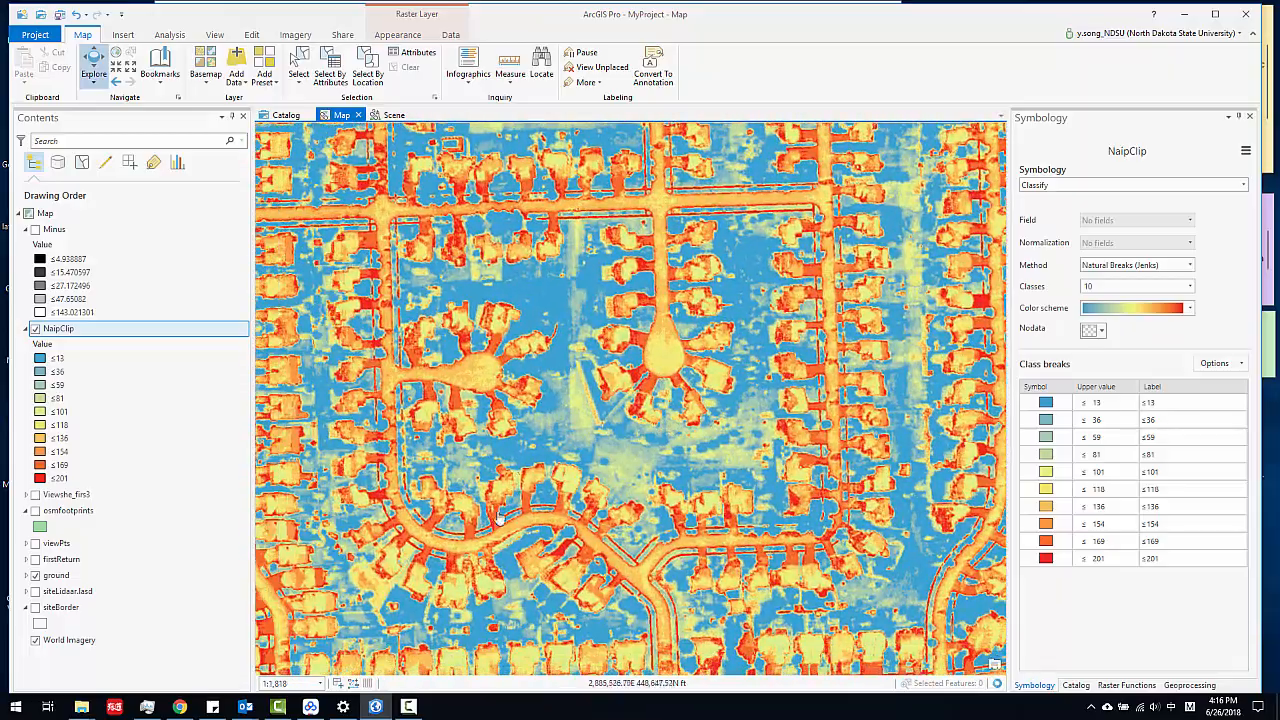
scroll(591, 432, up, 2)
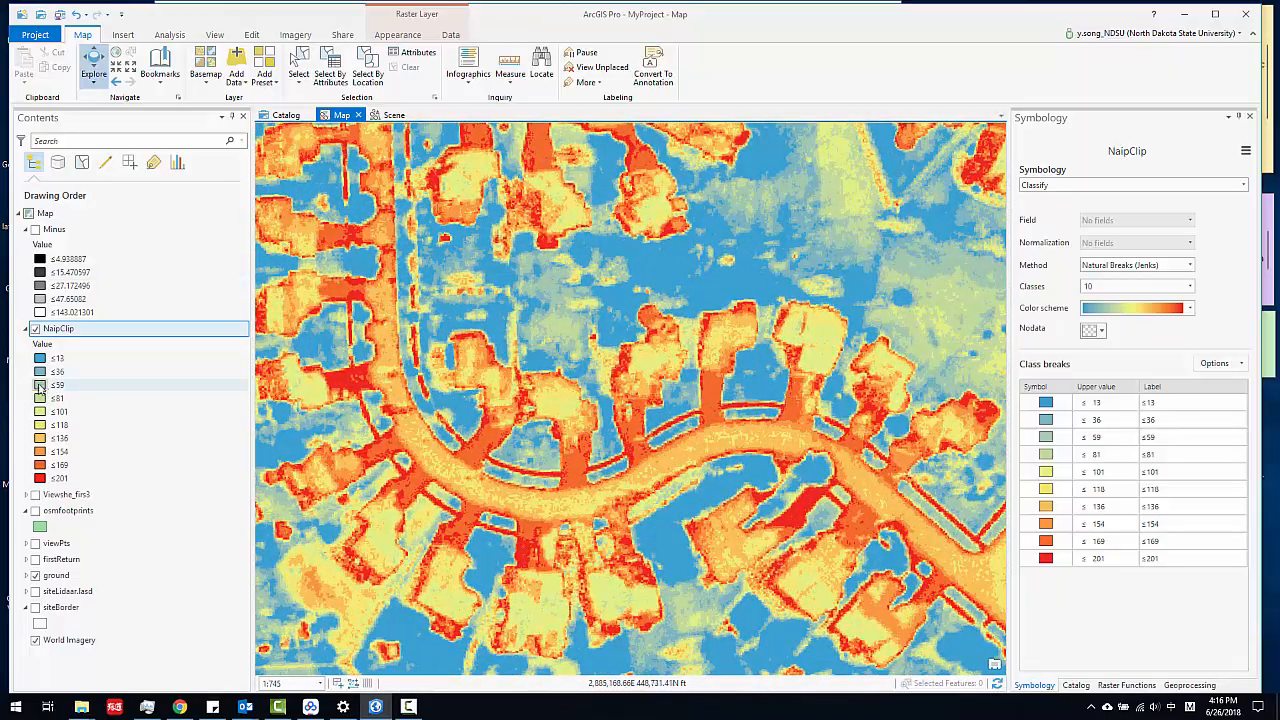
Hide the ground layer and compare NaipClip with the World Imagery by repeatedly toggling NaipClip, leaving it shown
click(35, 576)
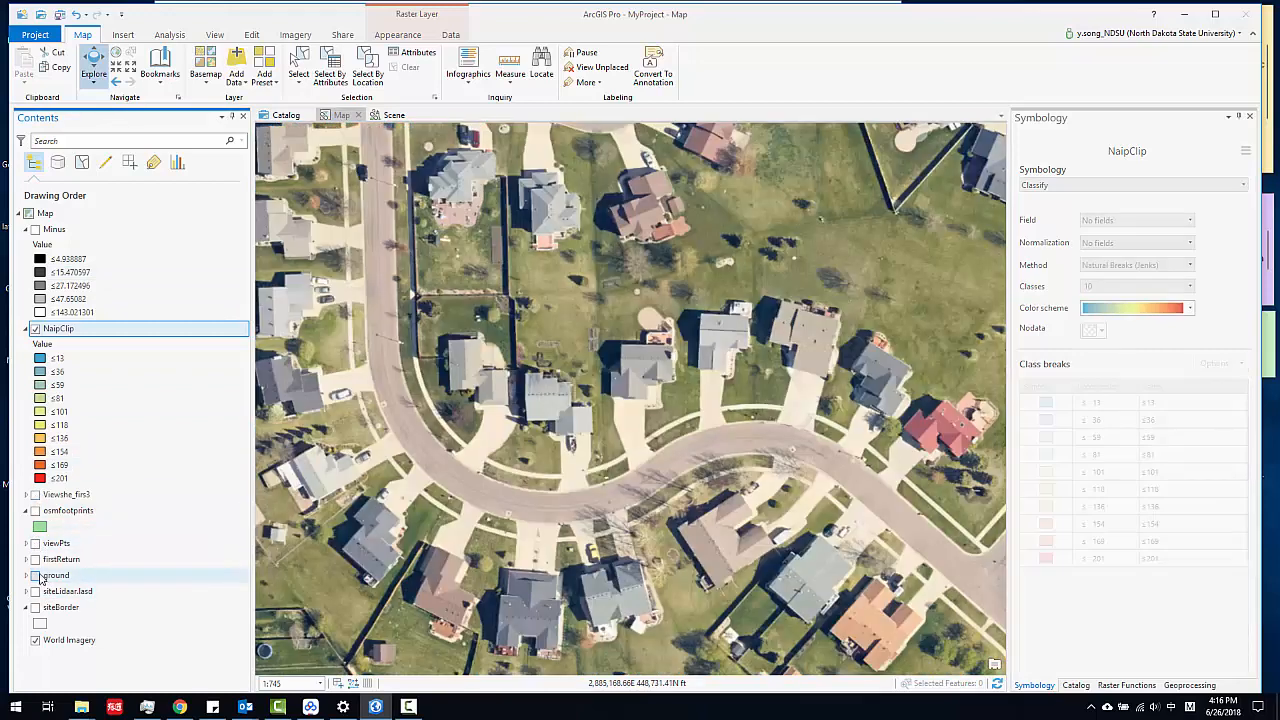
click(35, 329)
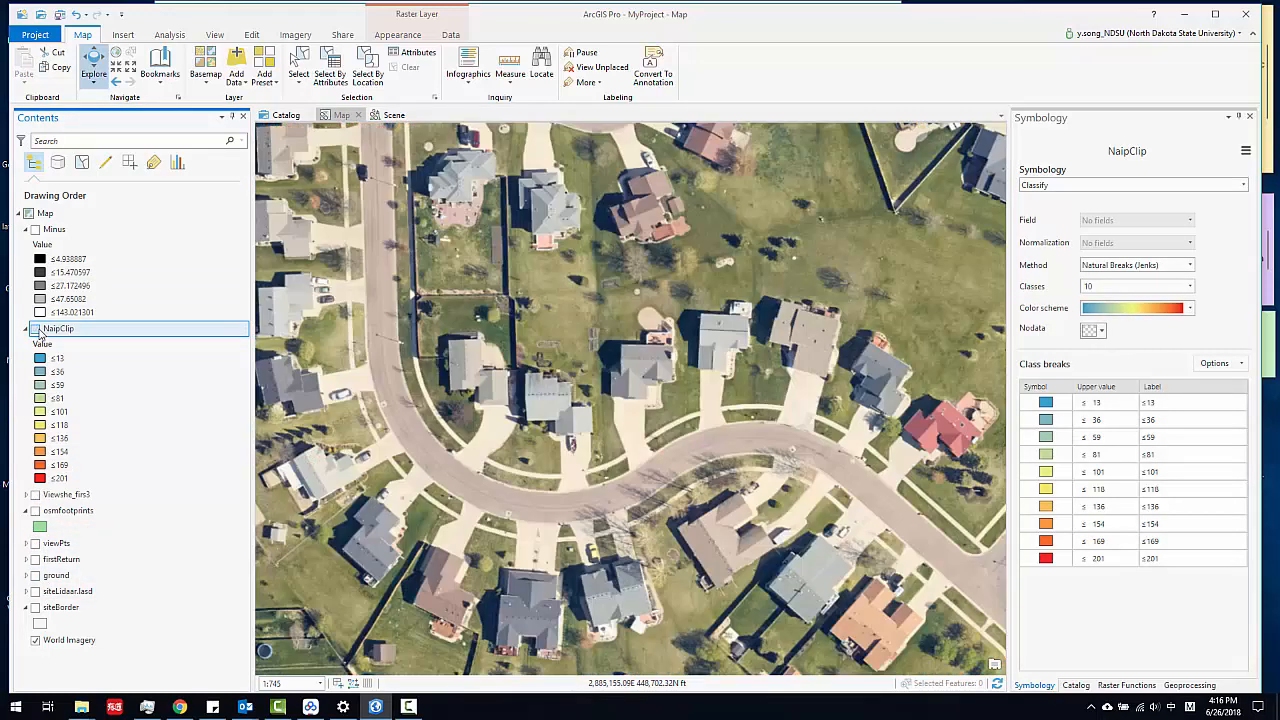
click(35, 329)
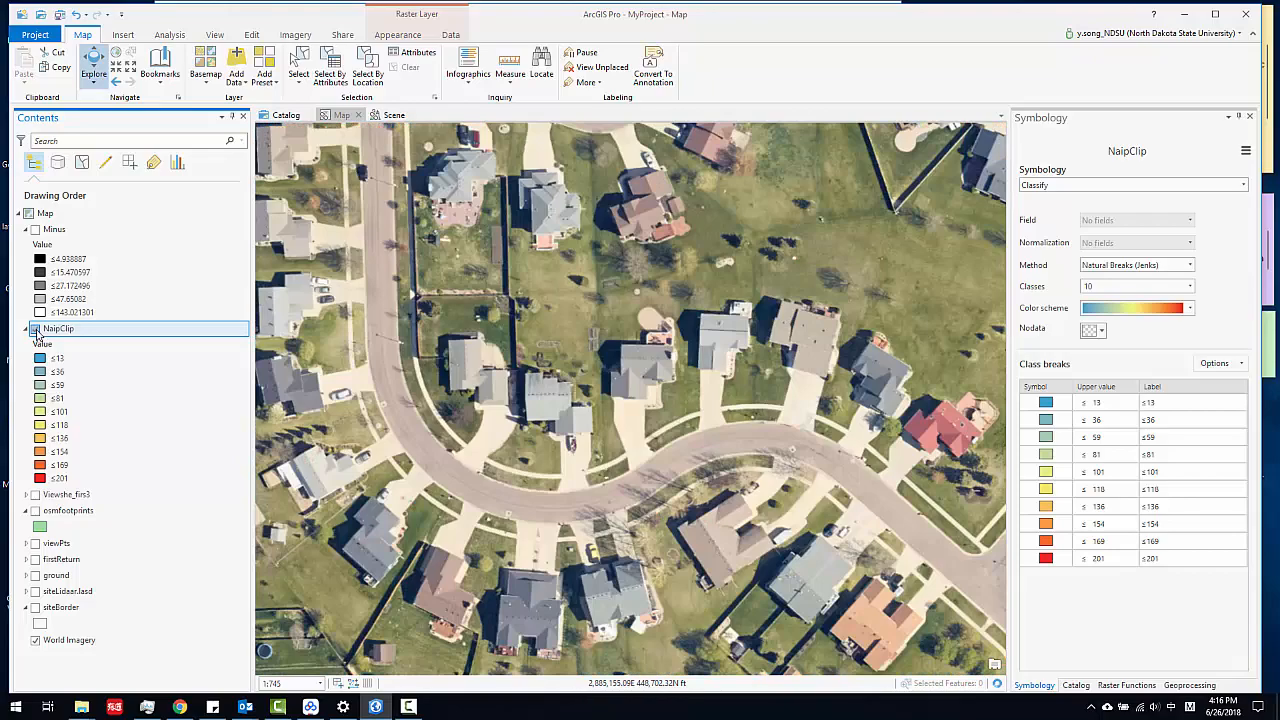
click(35, 329)
click(35, 329)
click(35, 329)
click(35, 329)
click(35, 329)
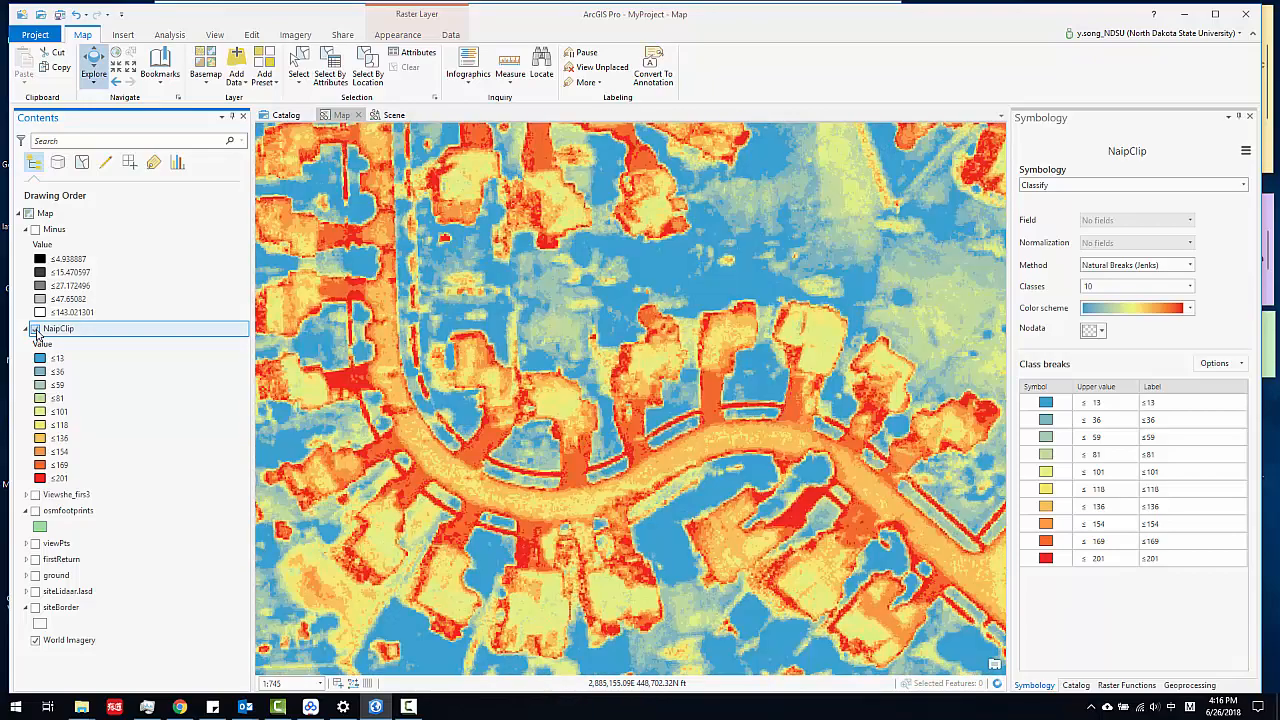
click(35, 329)
click(35, 329)
click(35, 329)
click(35, 329)
click(35, 329)
click(35, 329)
click(35, 329)
click(35, 329)
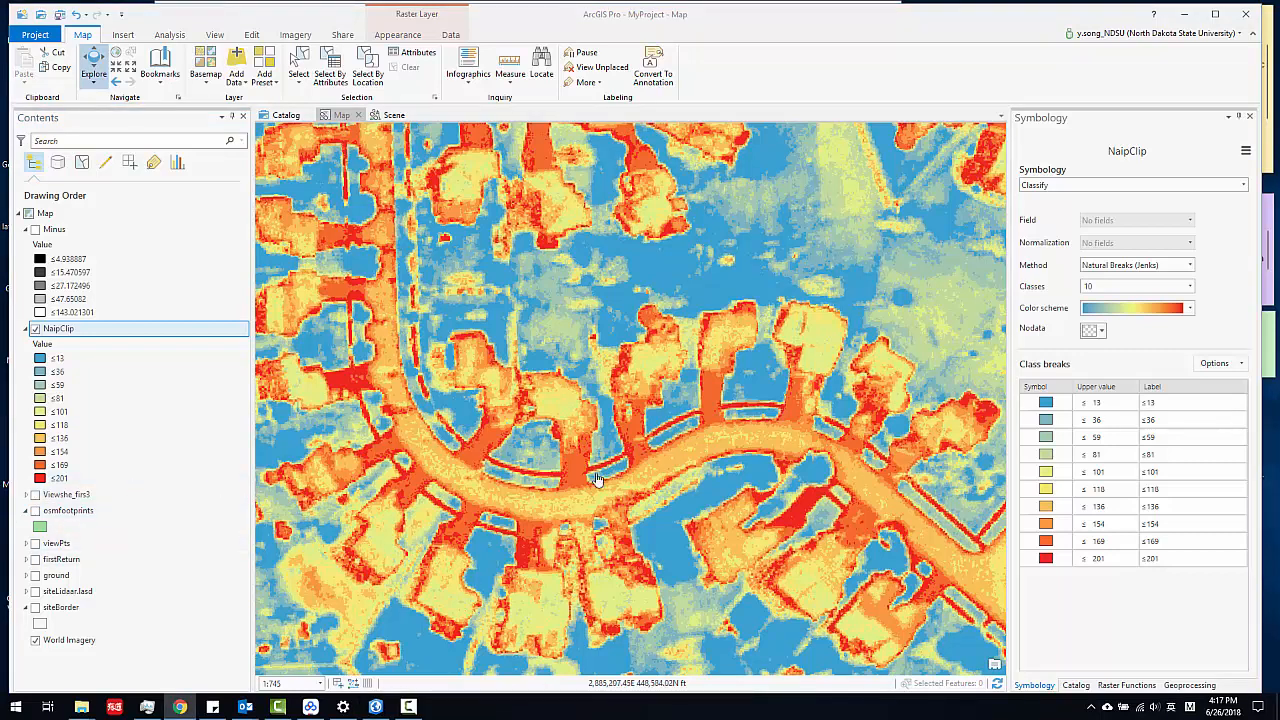
Hide the NaipClip layer and show the siteLidaar.lasd points over the imagery of the residential area
scroll(600, 470, down, 5)
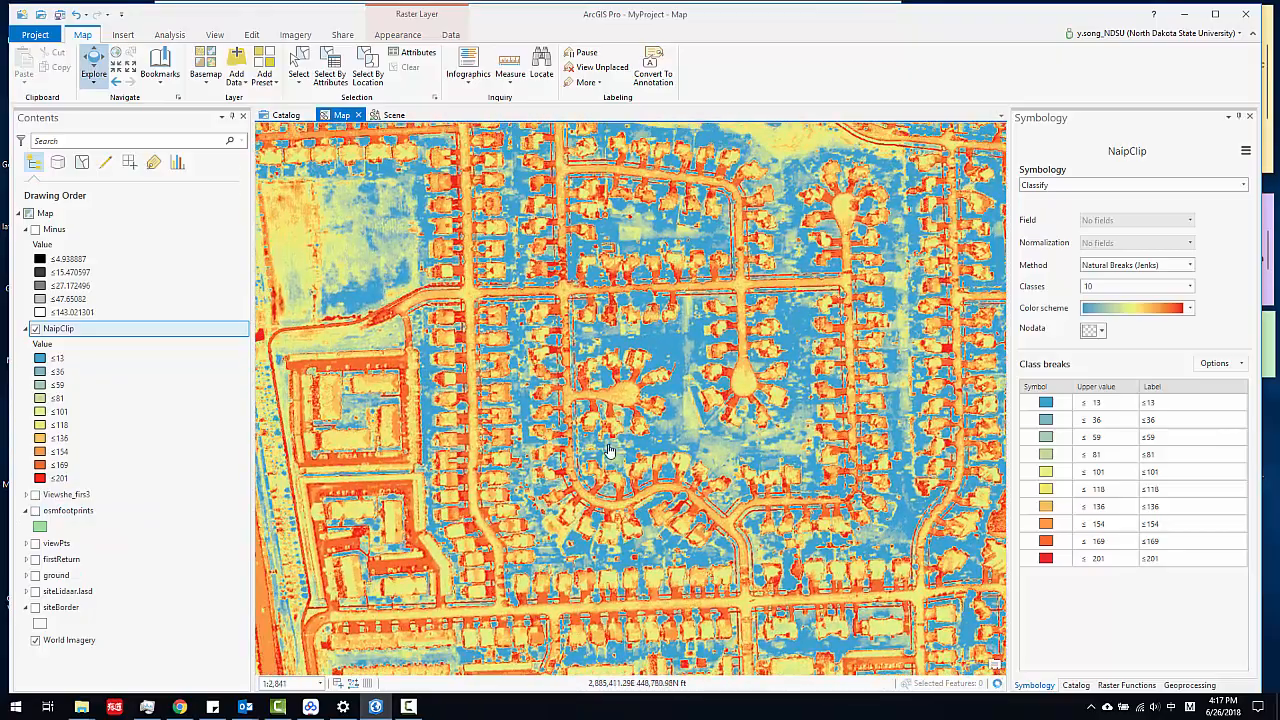
scroll(610, 450, down, 3)
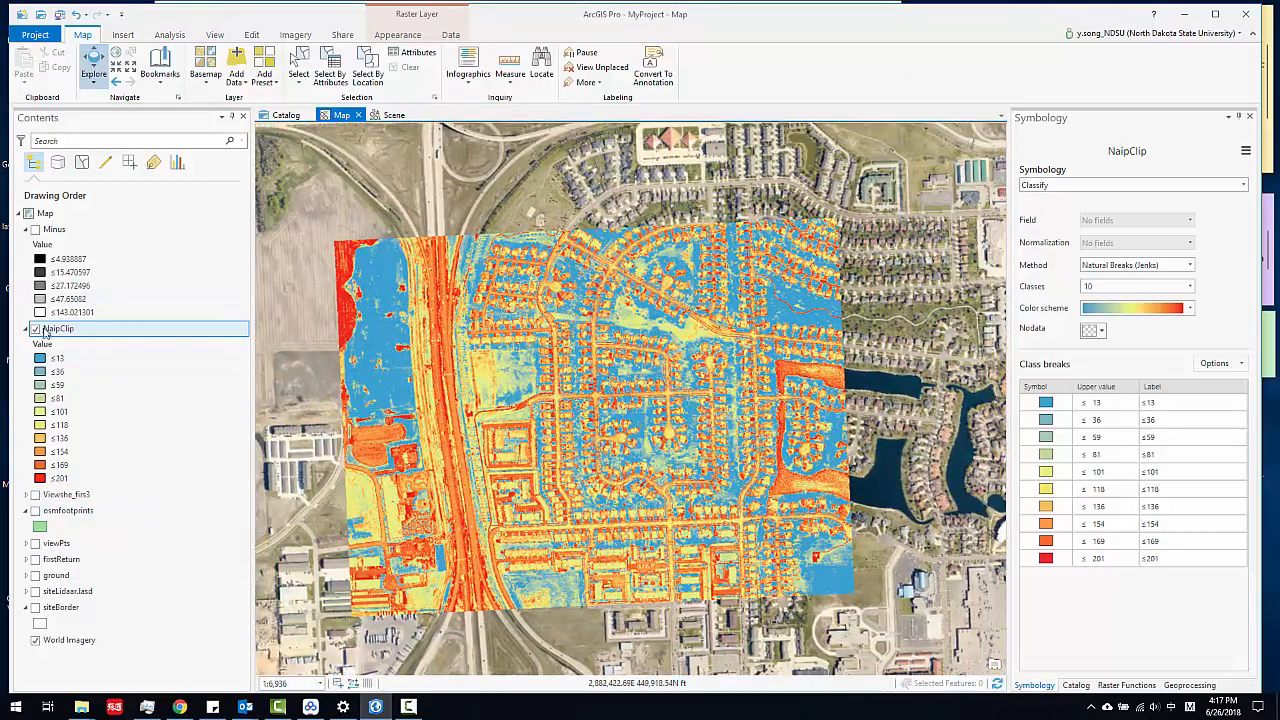
click(35, 328)
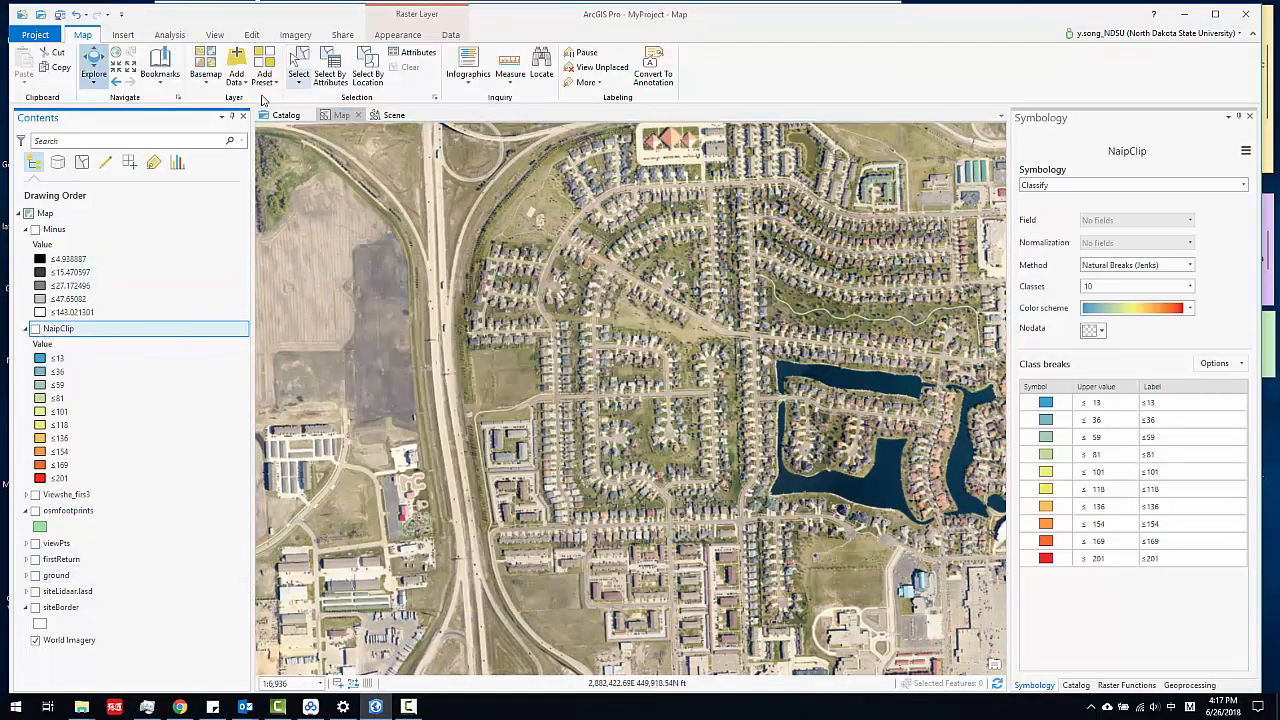
click(86, 591)
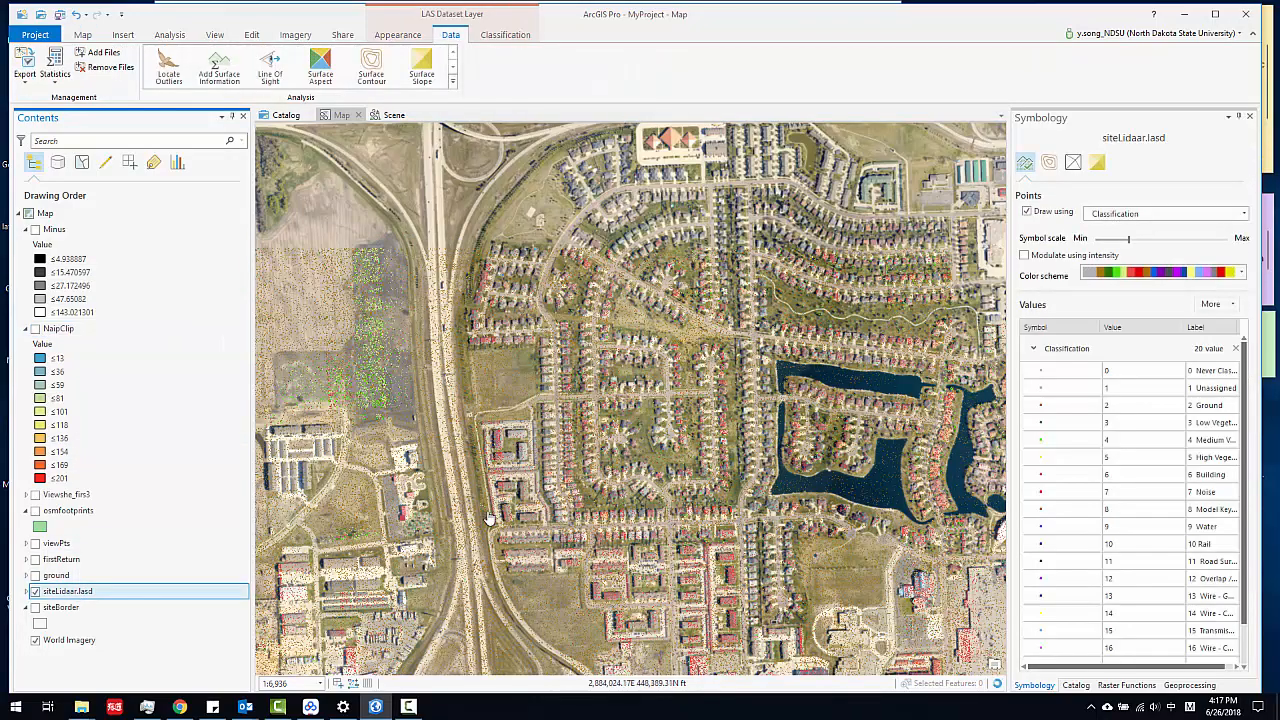
scroll(575, 465, up, 3)
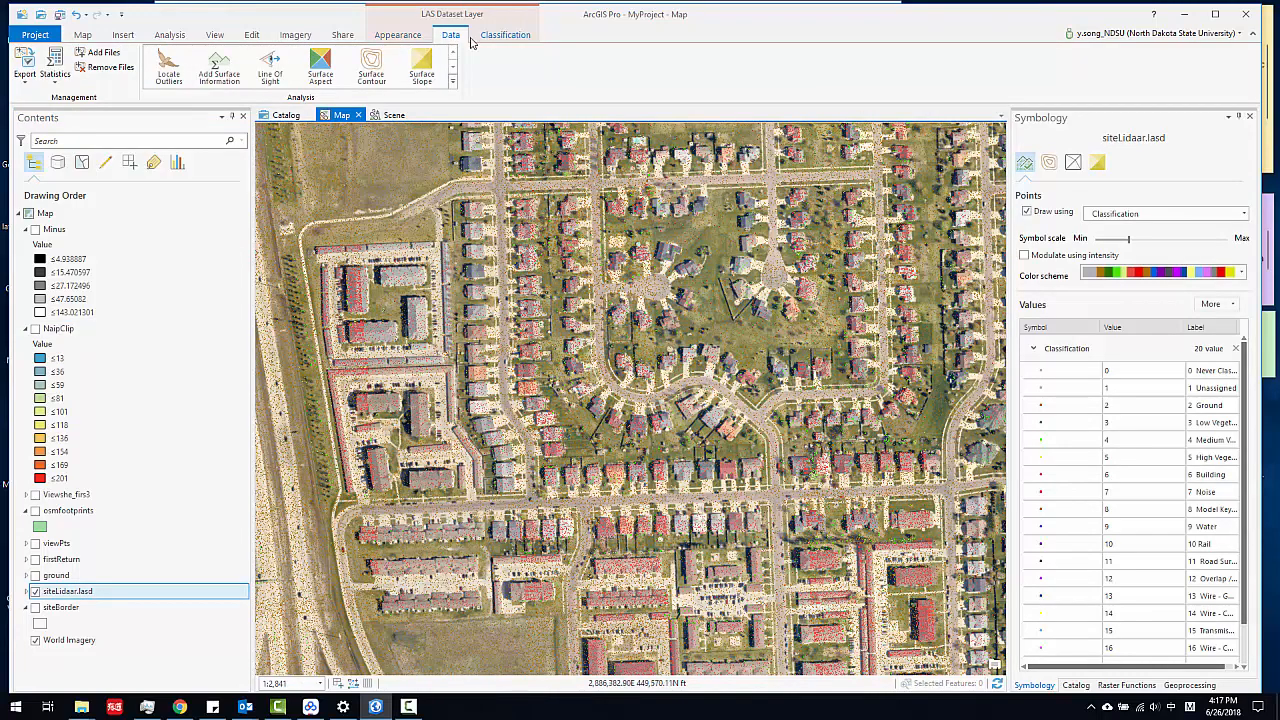
Look through the automated classification tools for the siteLidaar.lasd points, then close the list without running one
click(507, 36)
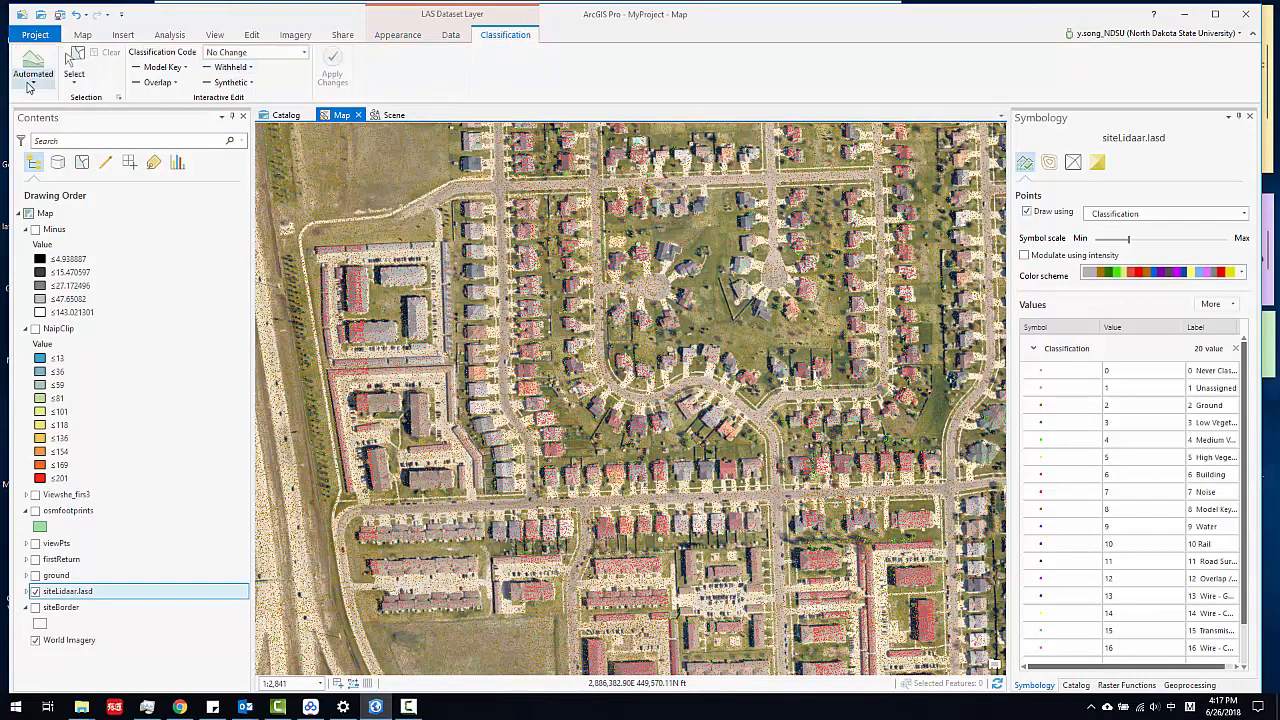
click(33, 72)
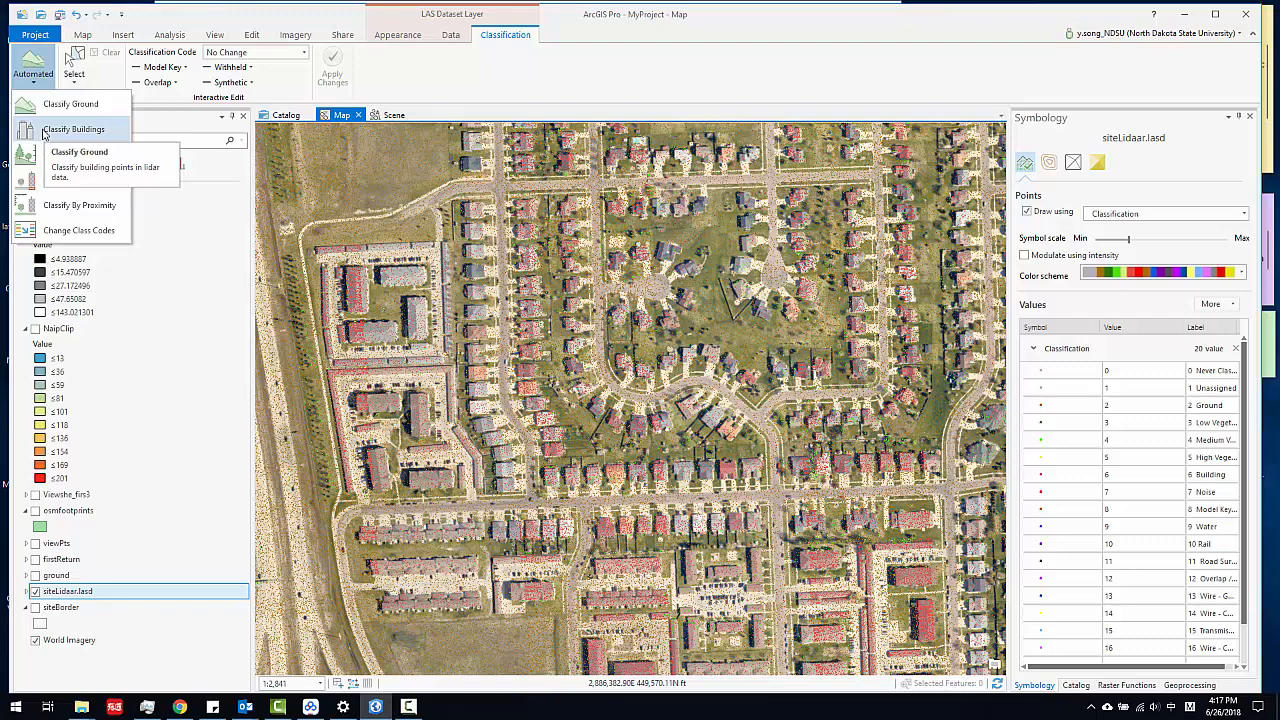
click(535, 268)
drag(627, 344, 562, 294)
scroll(565, 297, down, 3)
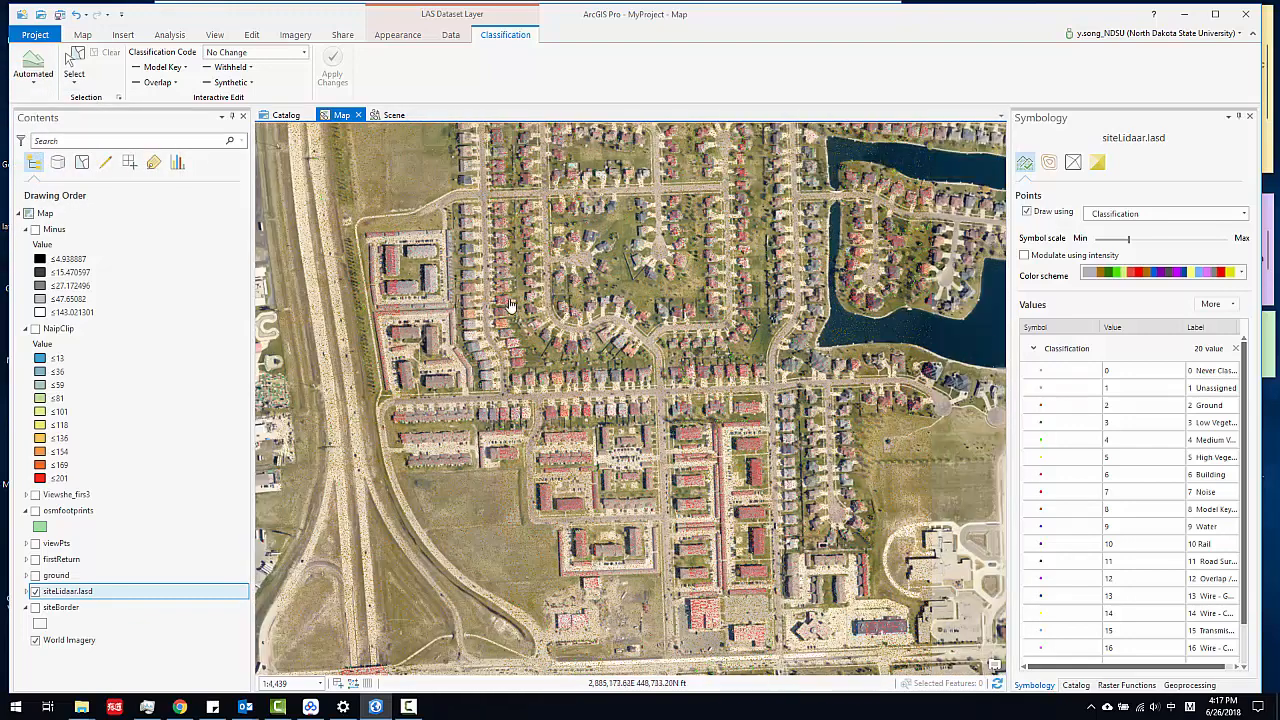
Briefly show the Minus layer to examine building heights in the residential area beside the highway, and hide it again
scroll(443, 322, up, 3)
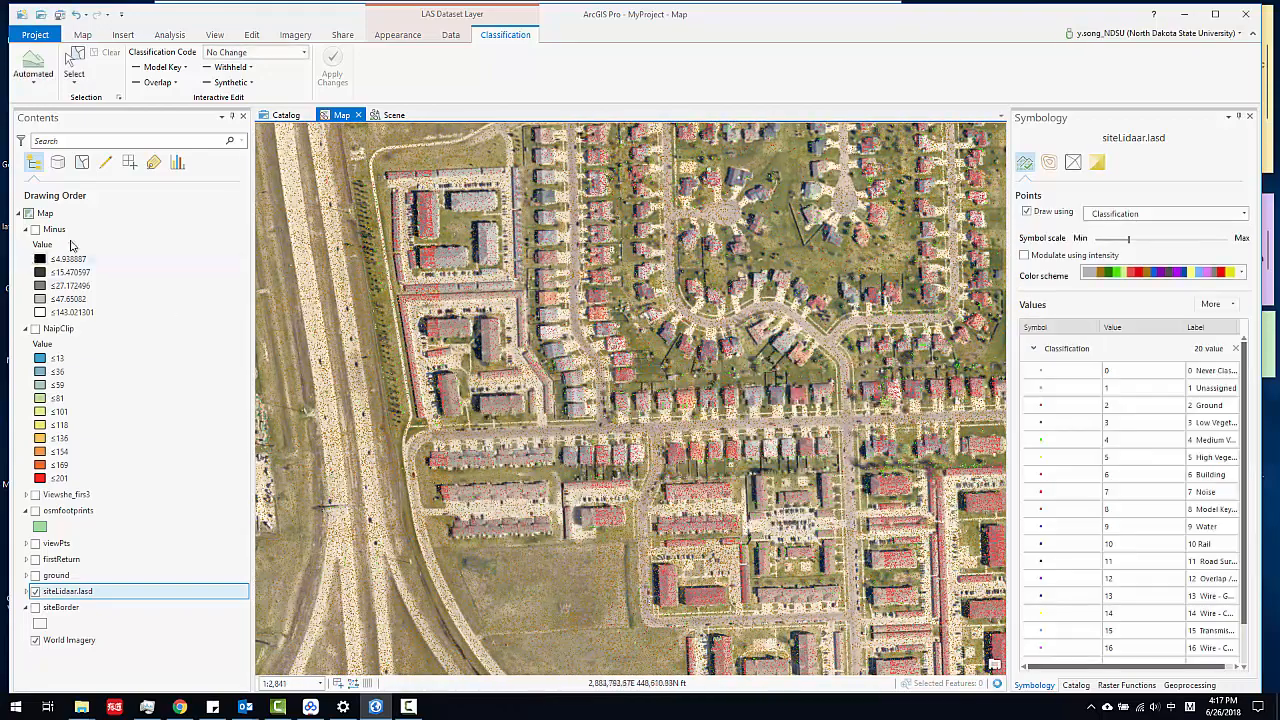
click(35, 230)
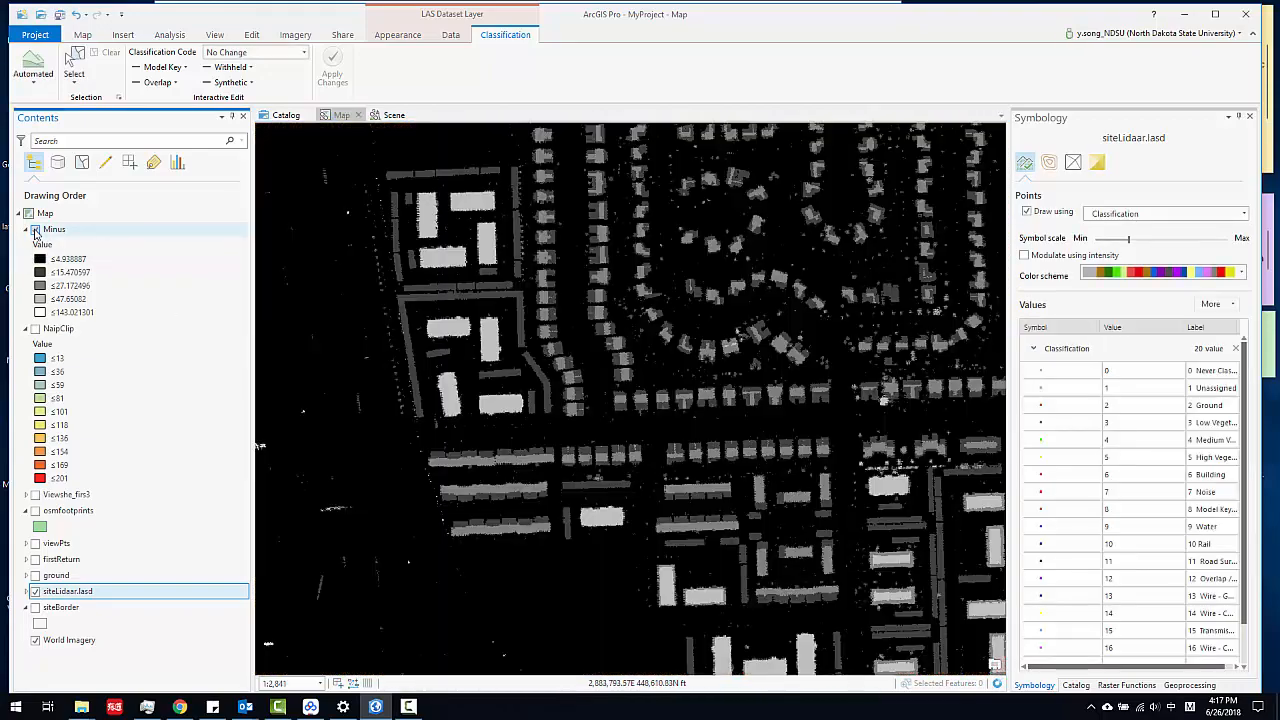
click(35, 230)
Show the Viewshe_firs3 layer and examine its visible cells closely around the apartment buildings northwest of the highway interchange
click(35, 494)
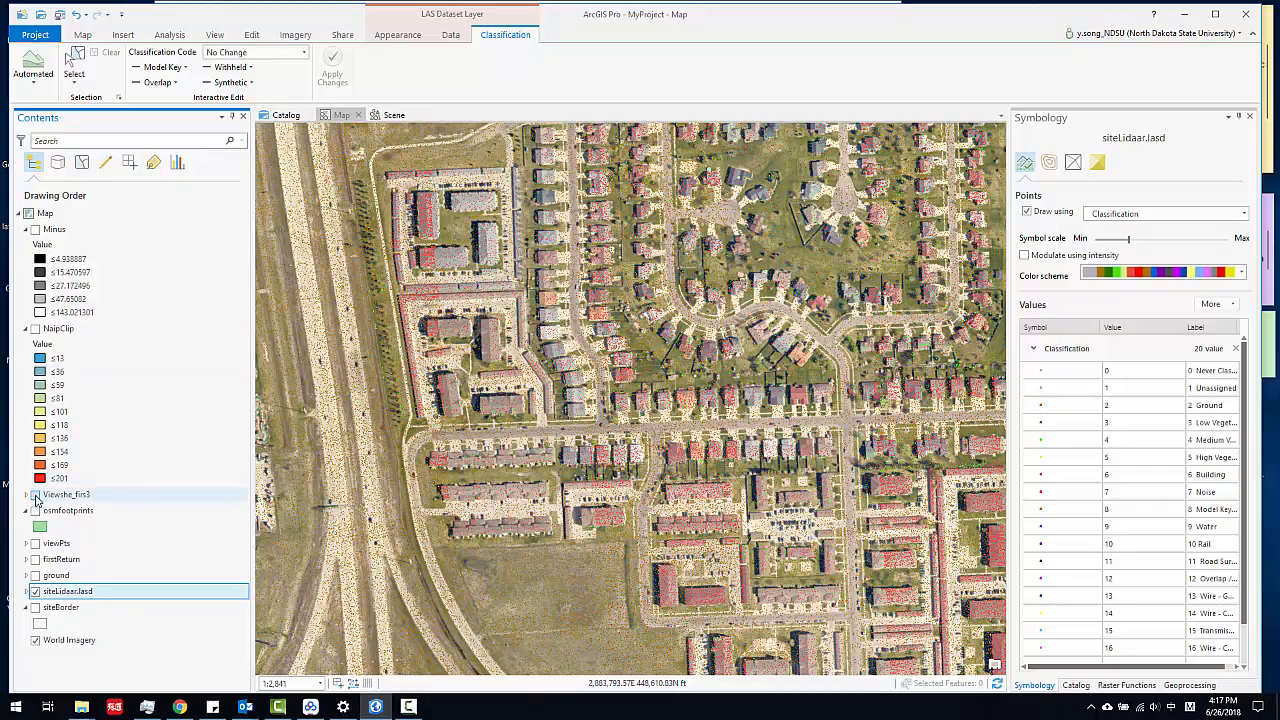
scroll(575, 430, down, 5)
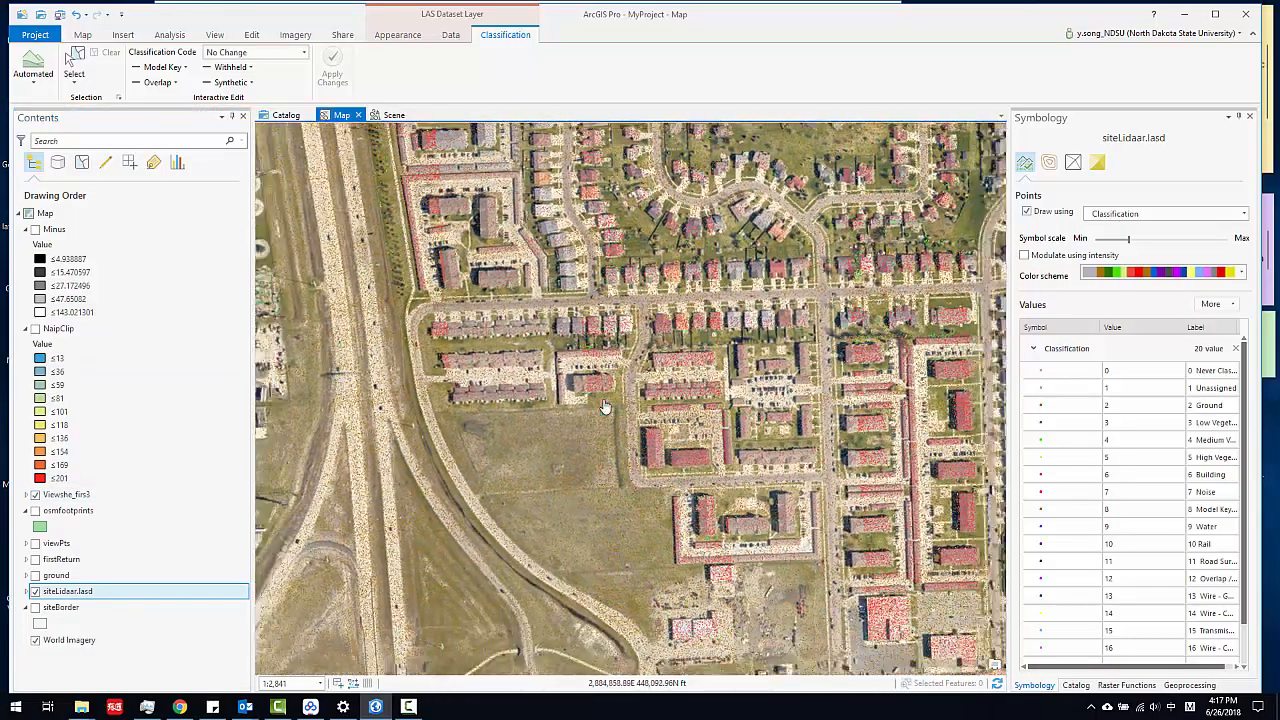
scroll(672, 424, down, 5)
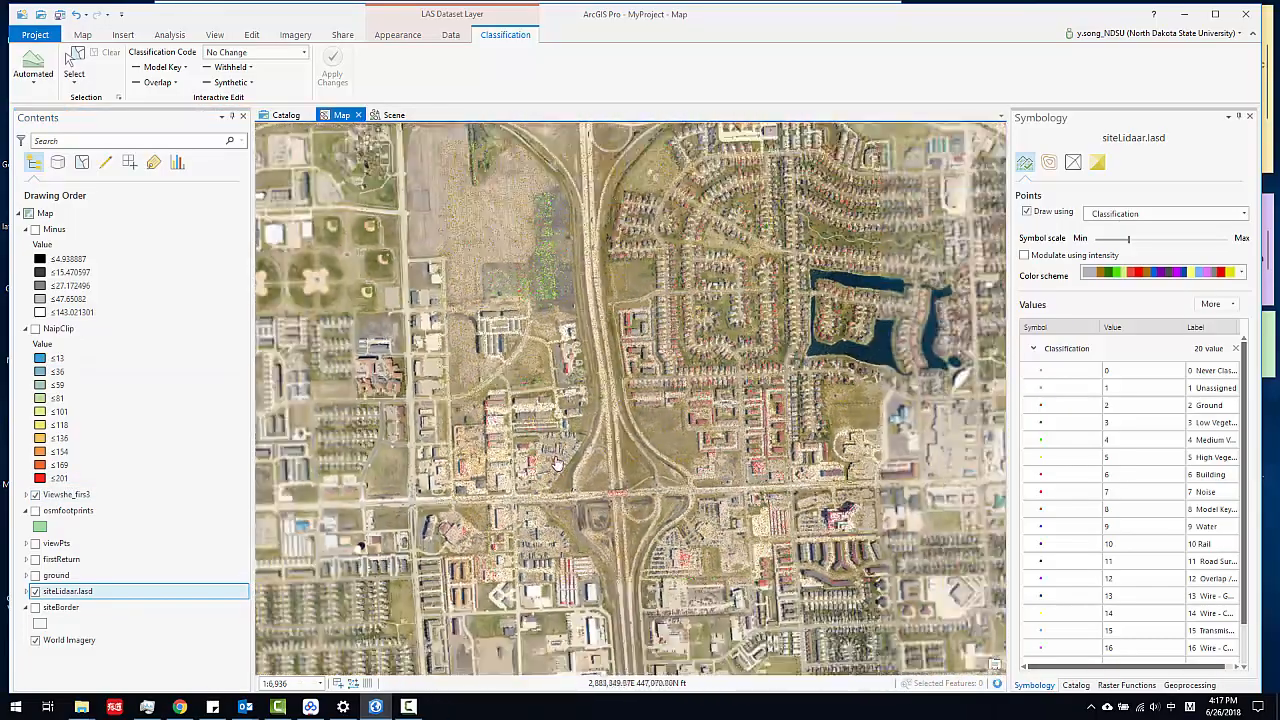
scroll(575, 430, up, 10)
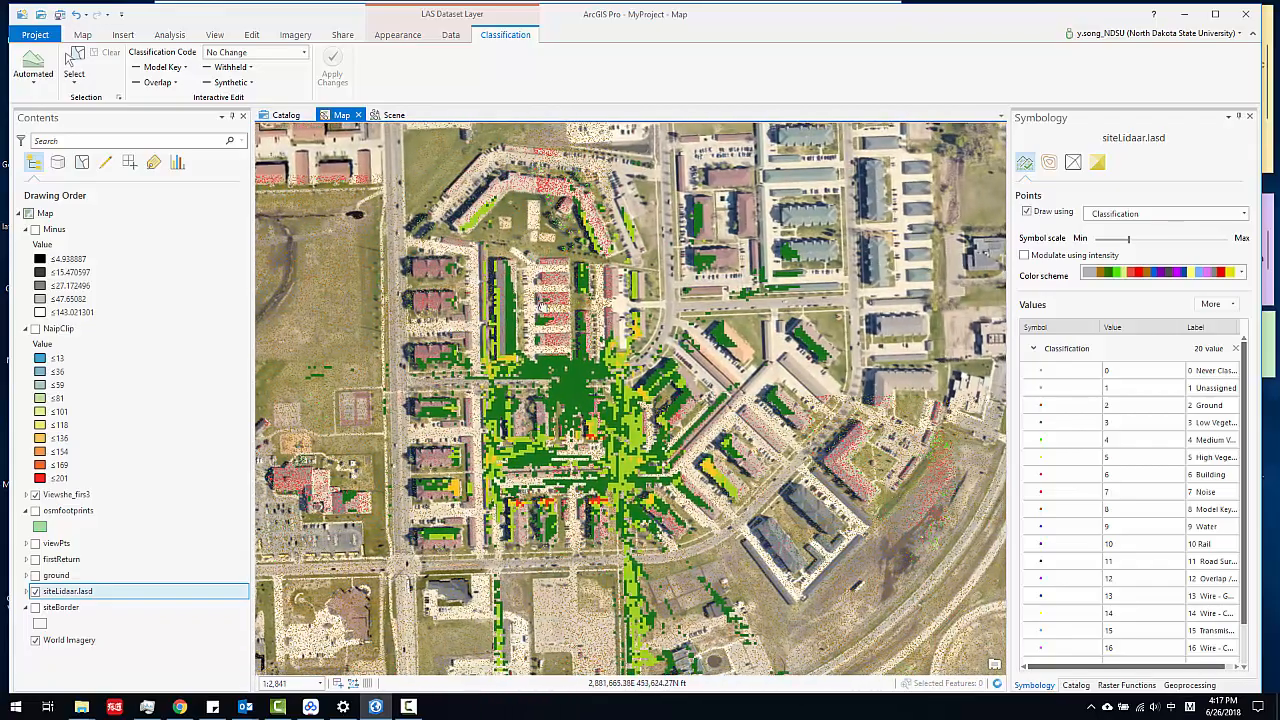
drag(566, 426, 526, 327)
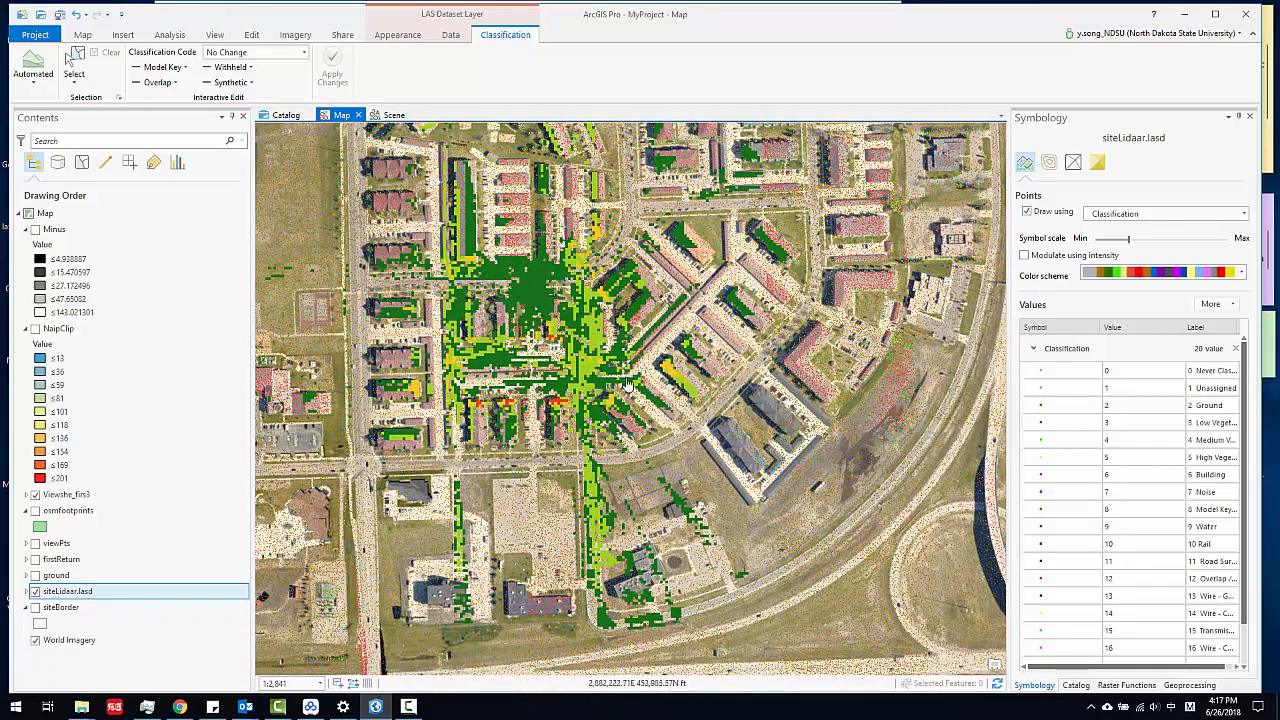